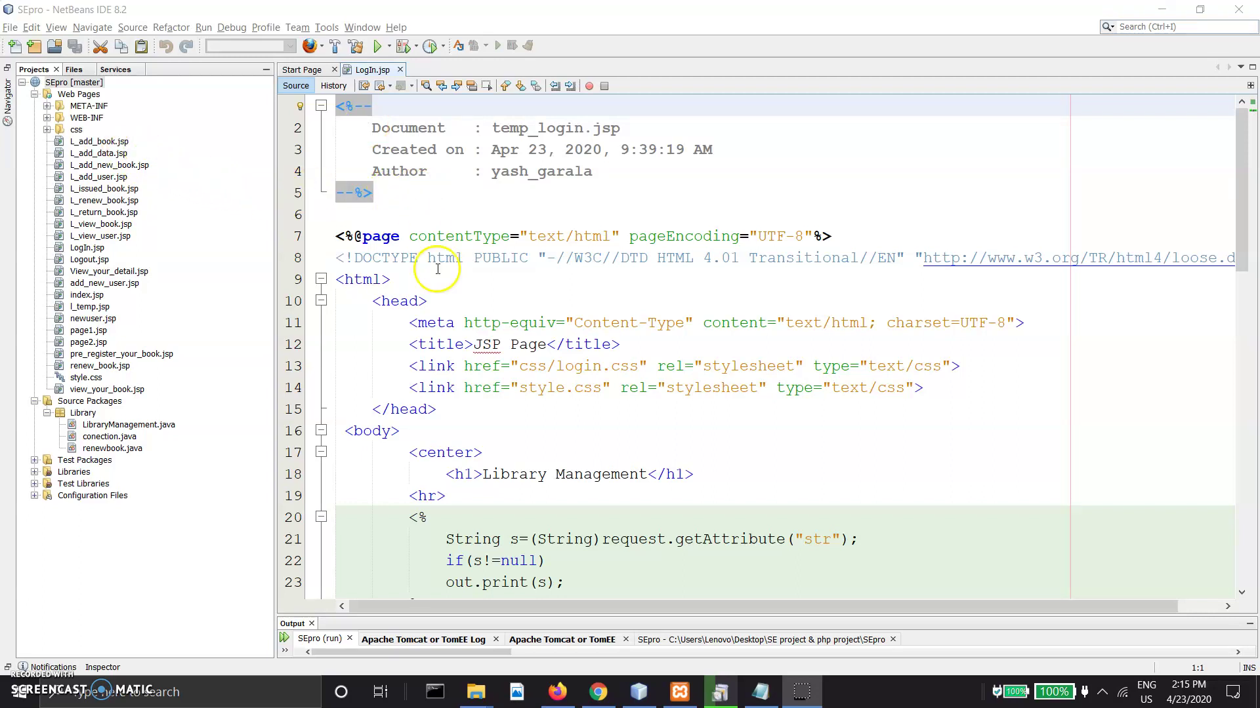
- Switch from NetBeans to Firefox to show the running Library Management LogIn.jsp page
click(557, 692)
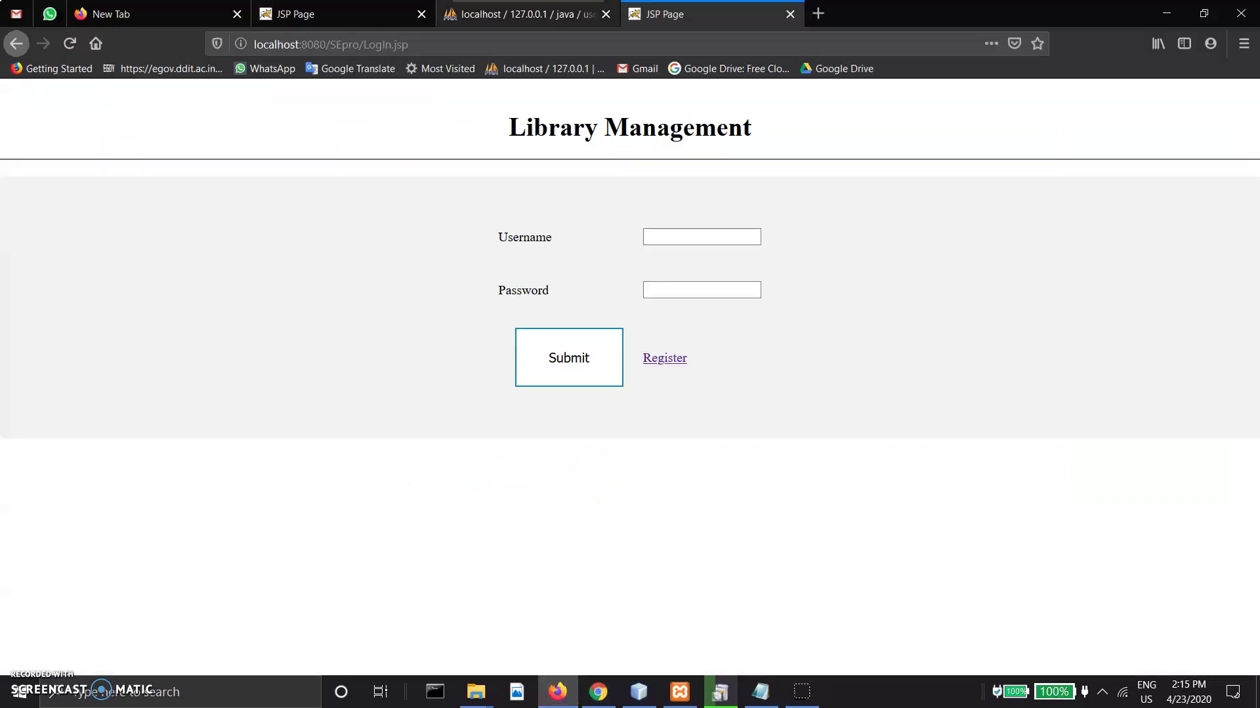
- View the java database's four tables in phpMyAdmin, then return to the login page tab
click(525, 14)
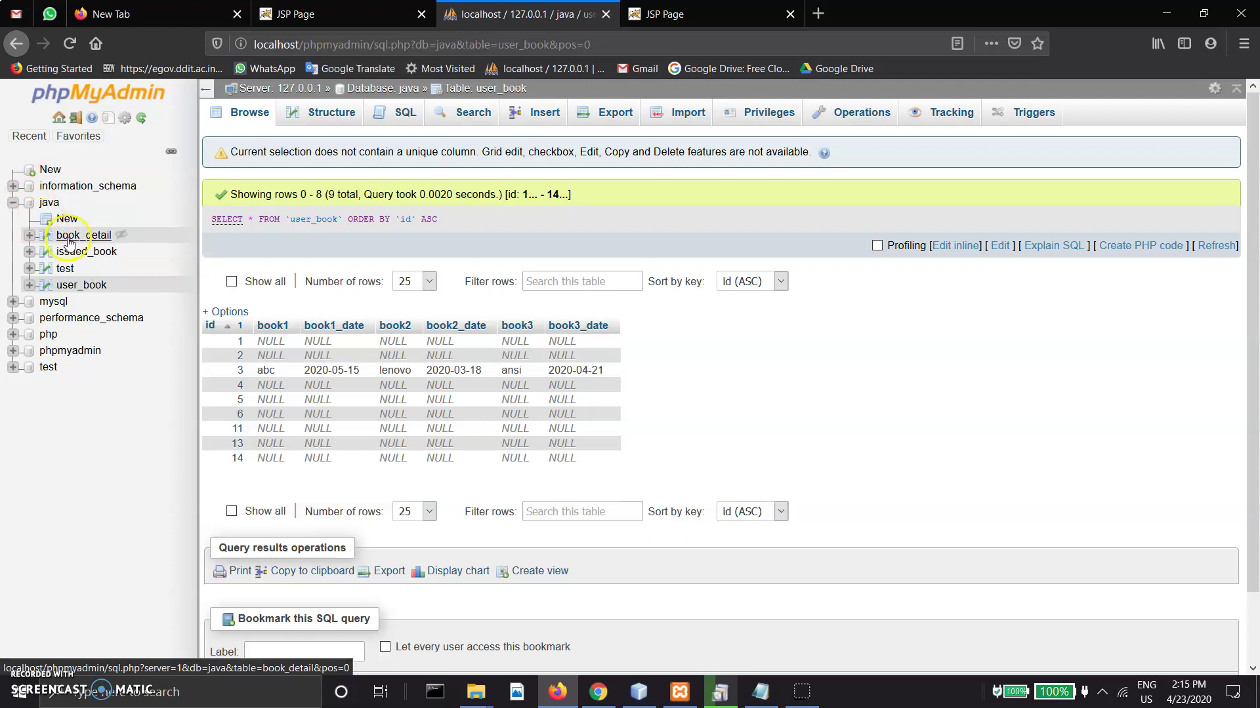
click(59, 204)
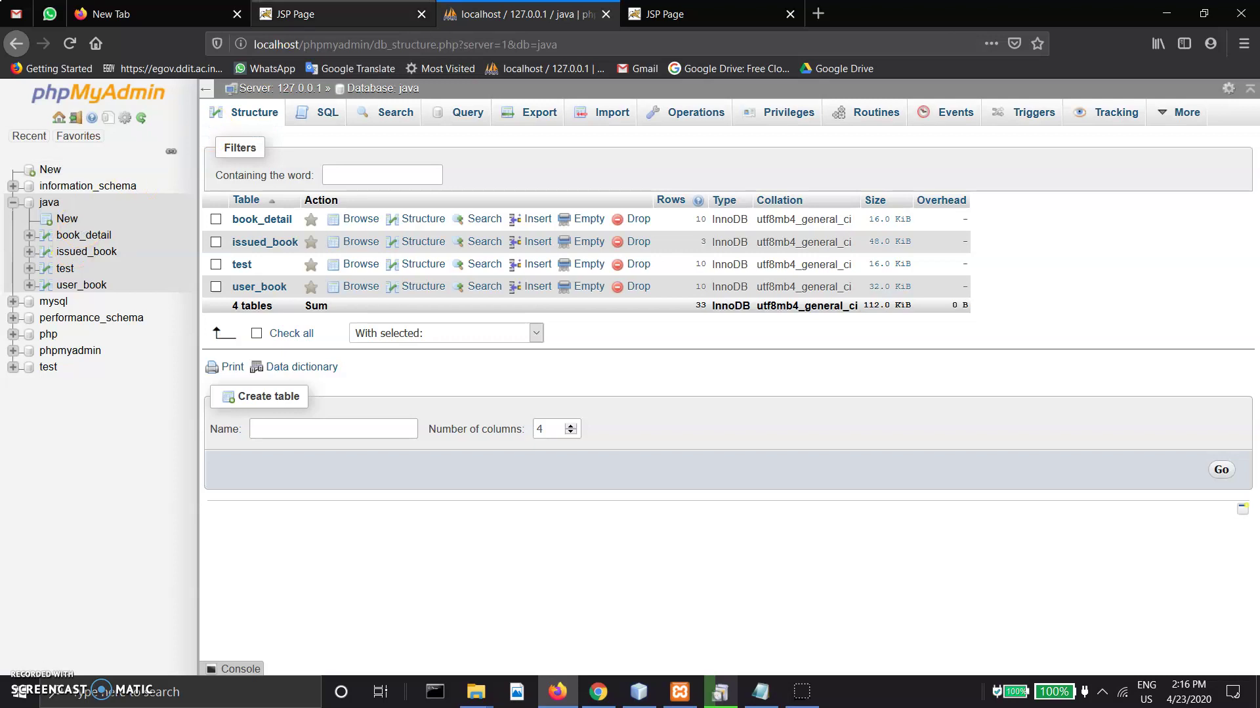
click(387, 14)
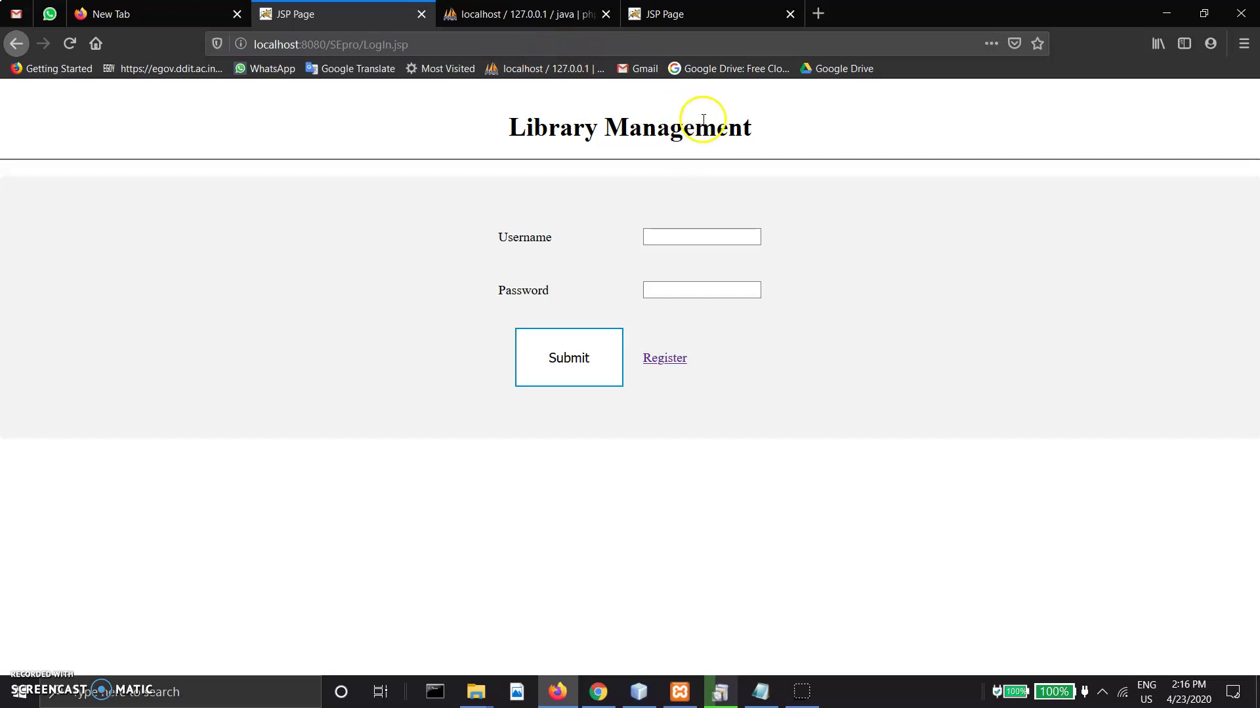
- Sign in on the login page using a saved librarian username and password
click(663, 14)
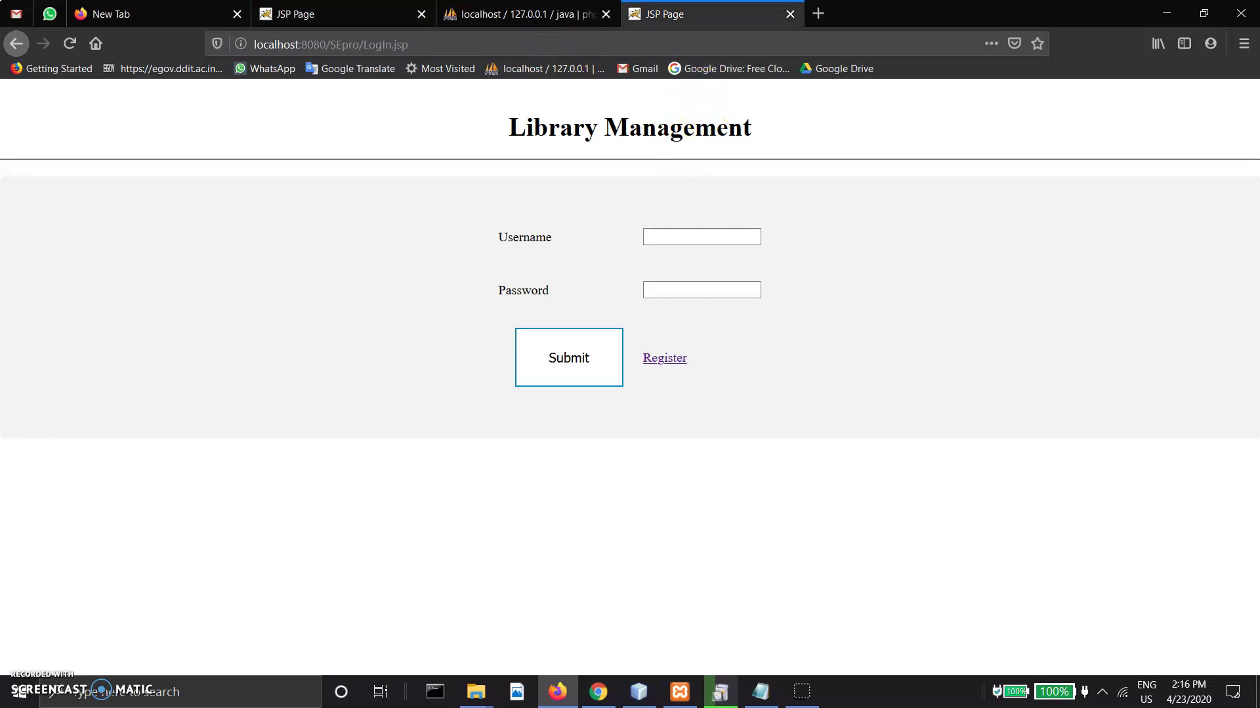
click(686, 236)
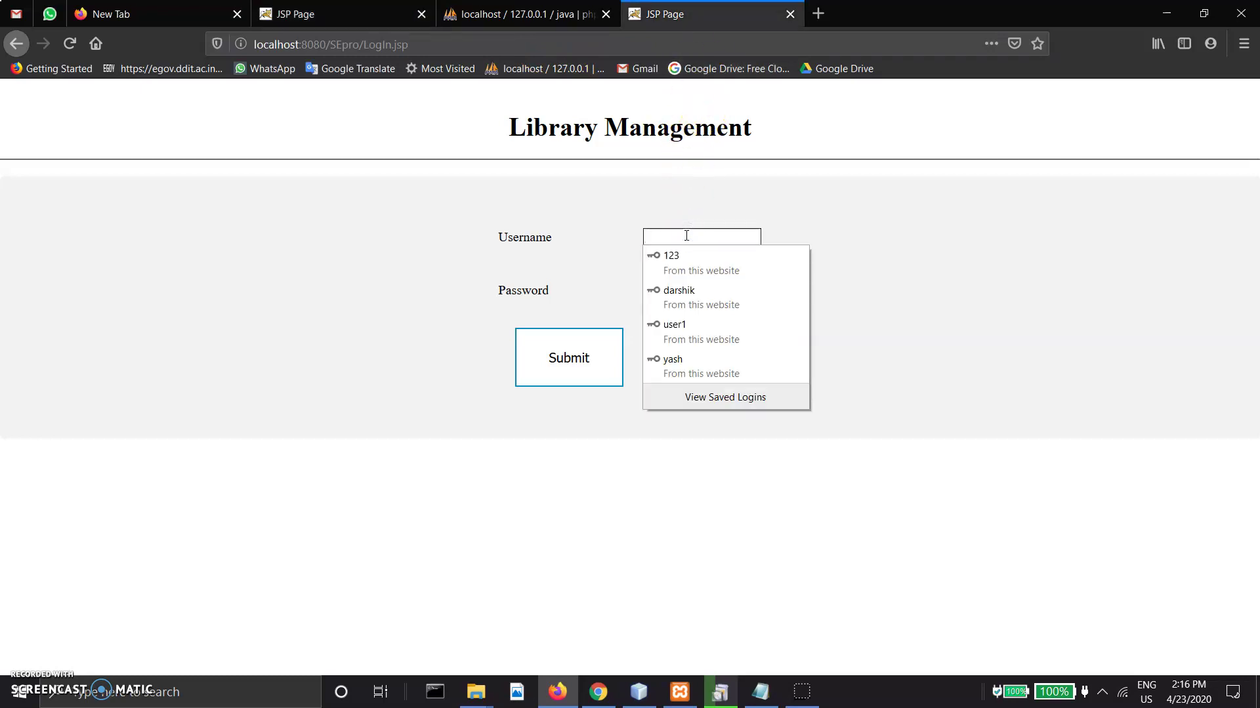
click(700, 365)
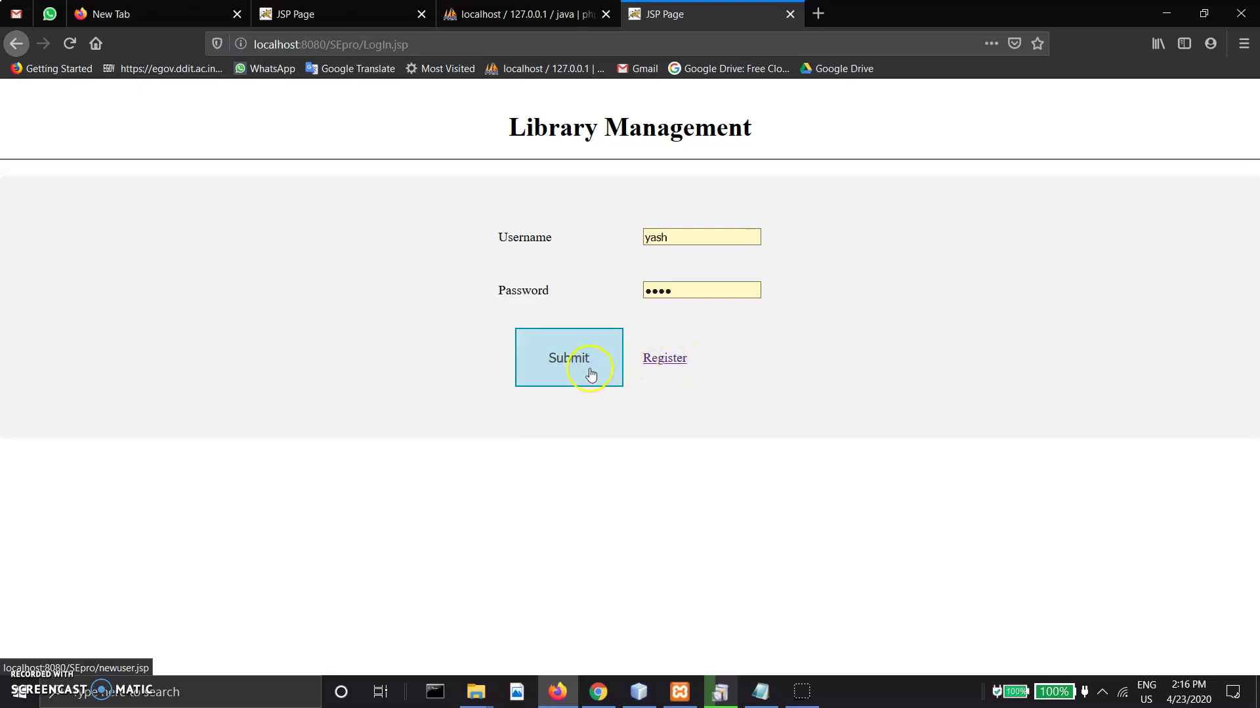
click(669, 367)
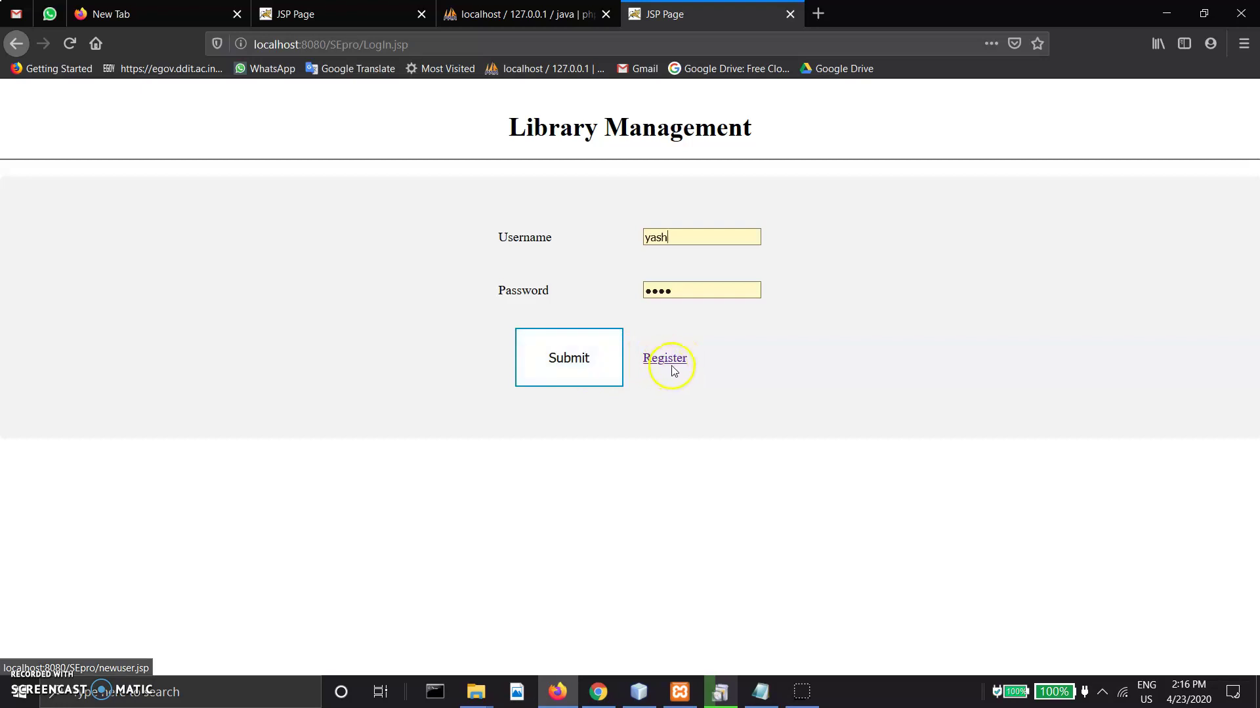
click(671, 371)
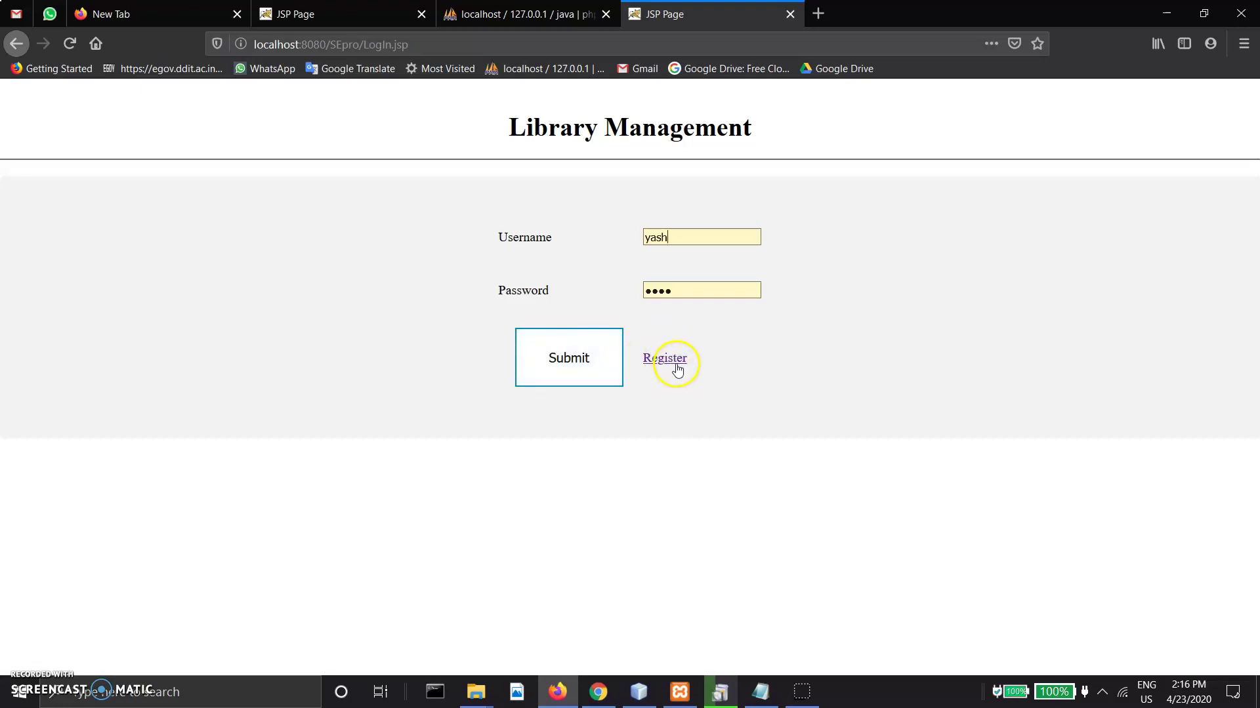
click(696, 236)
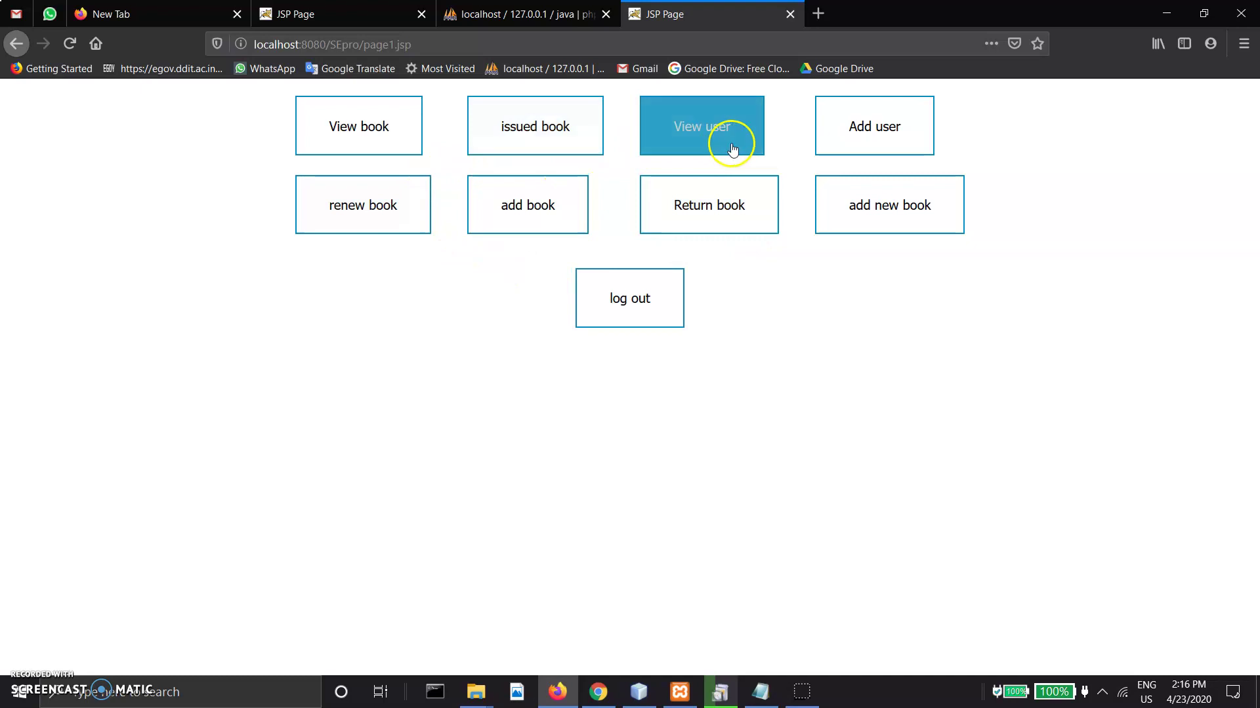
- Open the full book list, search book names for 'ansi', then return to the unfiltered list
click(363, 127)
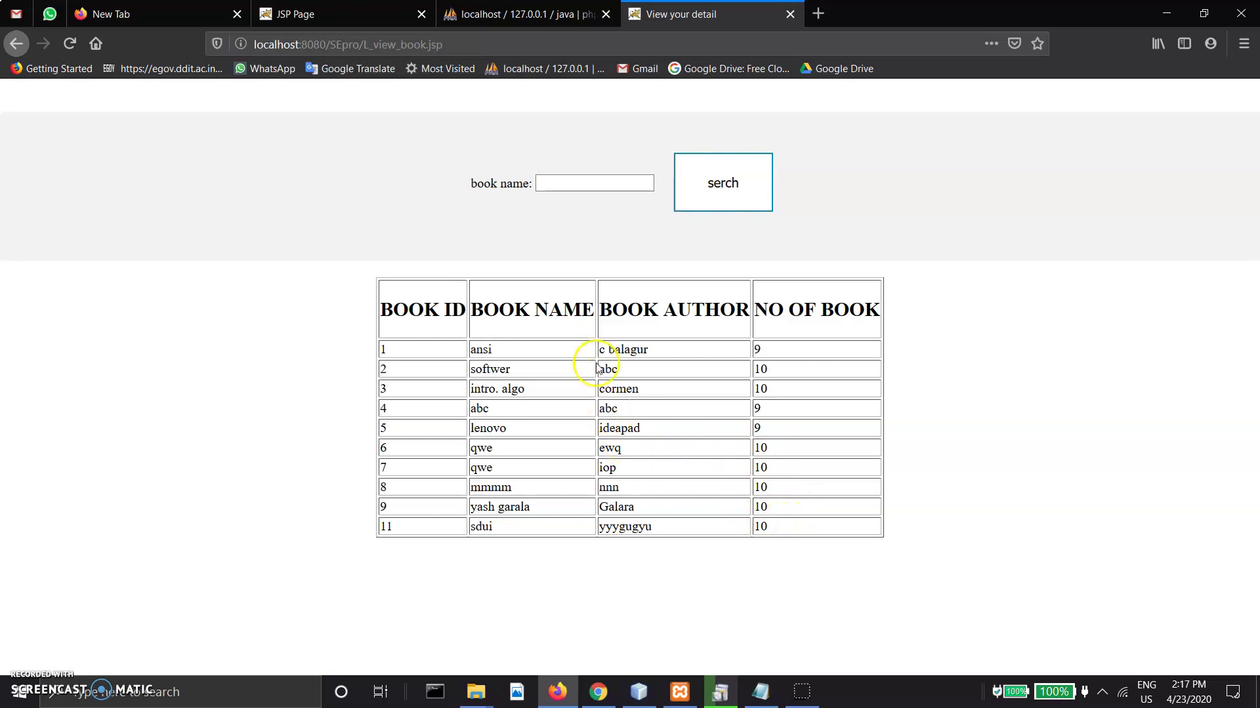
click(596, 184)
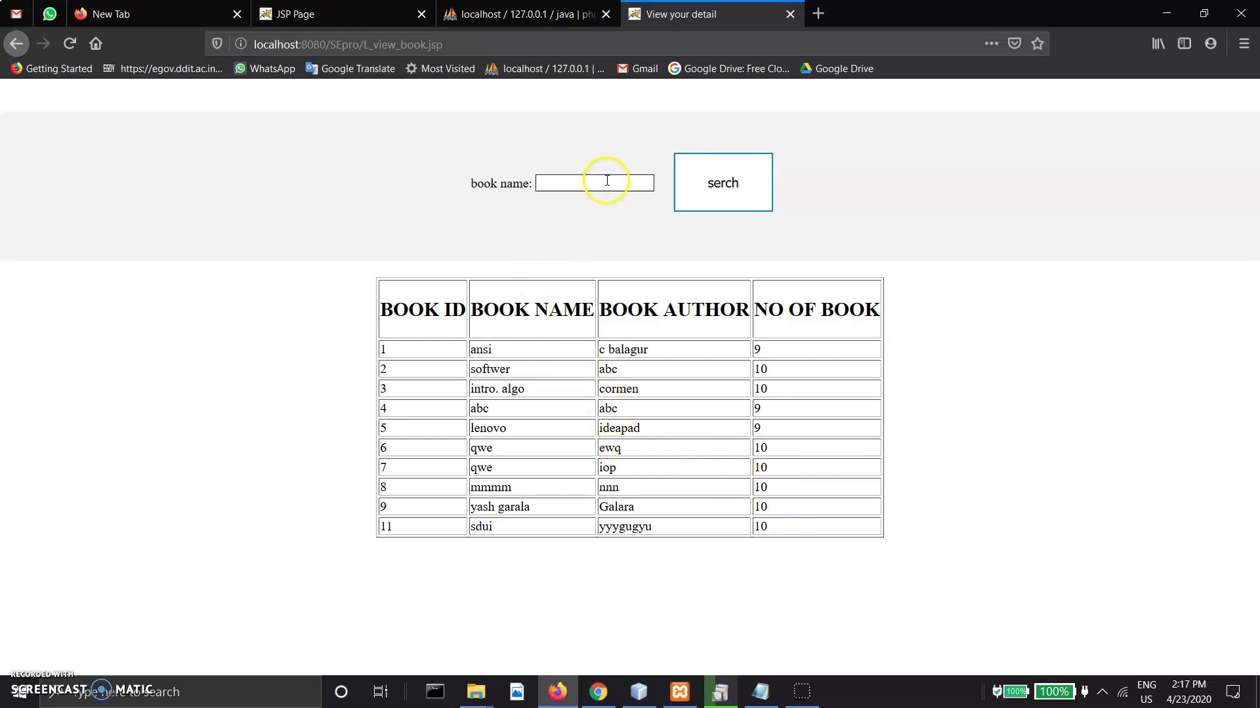
click(607, 180)
text(ansi)
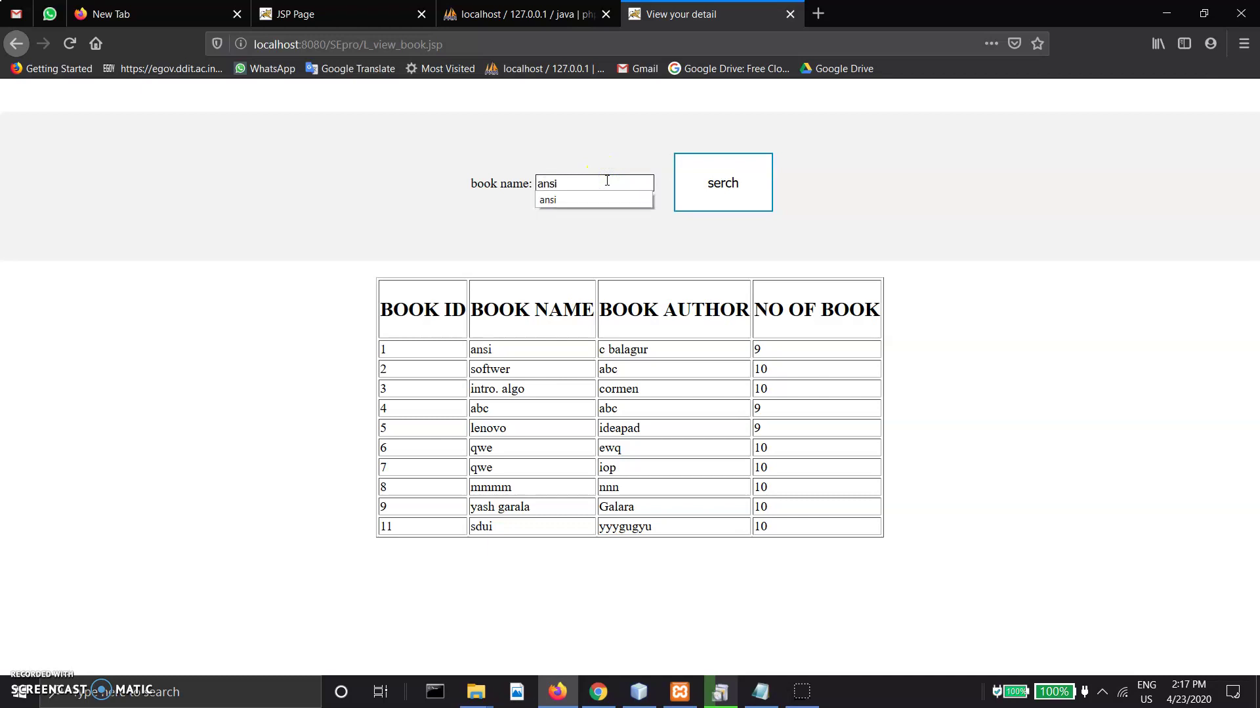
key(Return)
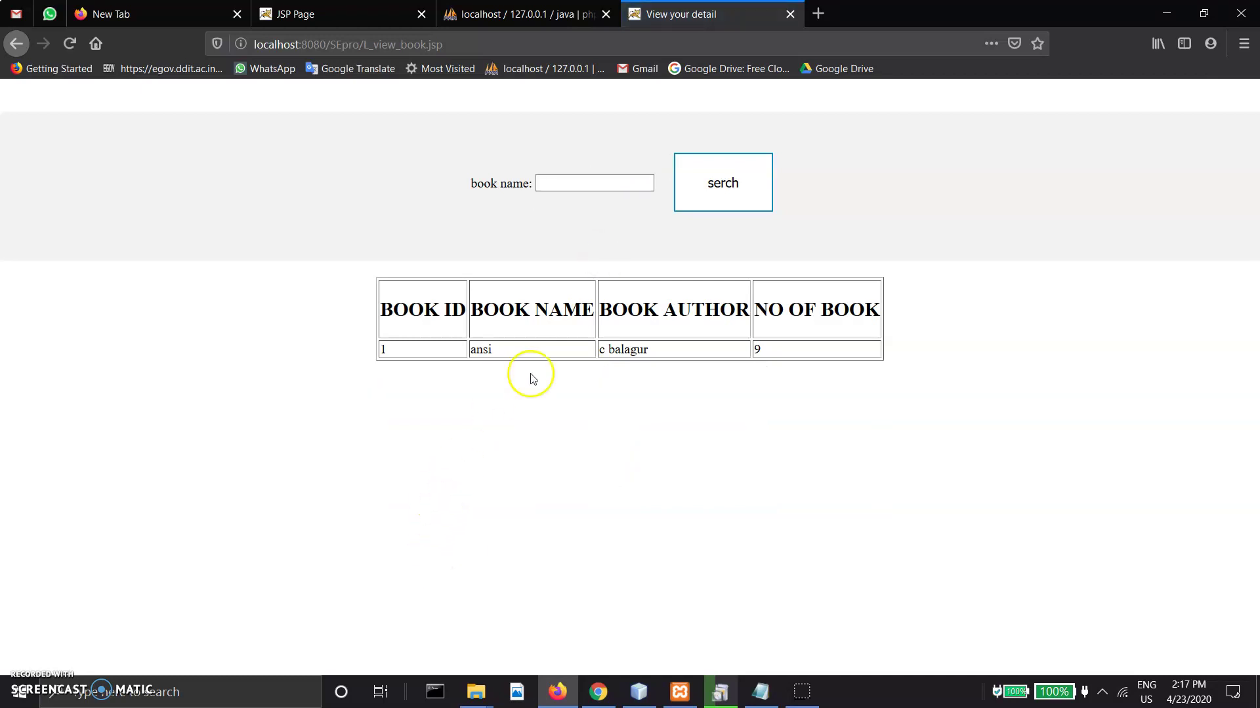
click(458, 375)
key(alt+Left)
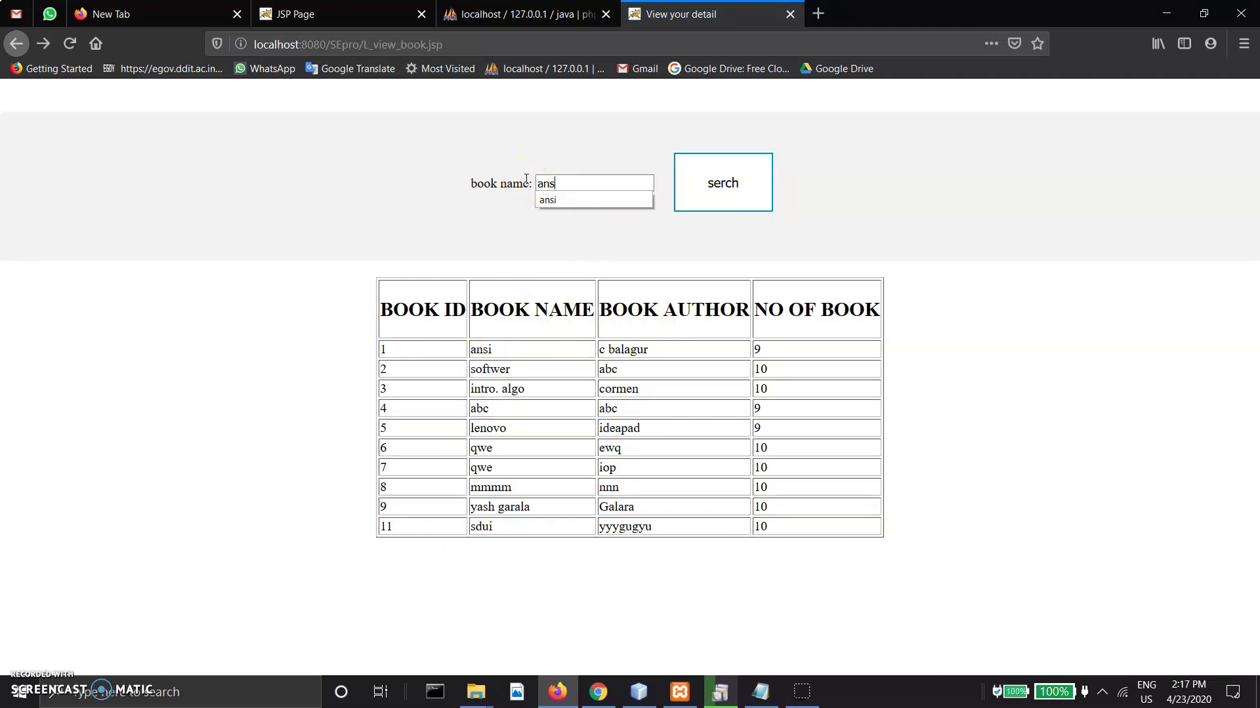
- Open the issued-books list and search it for the book 'abc'
click(29, 50)
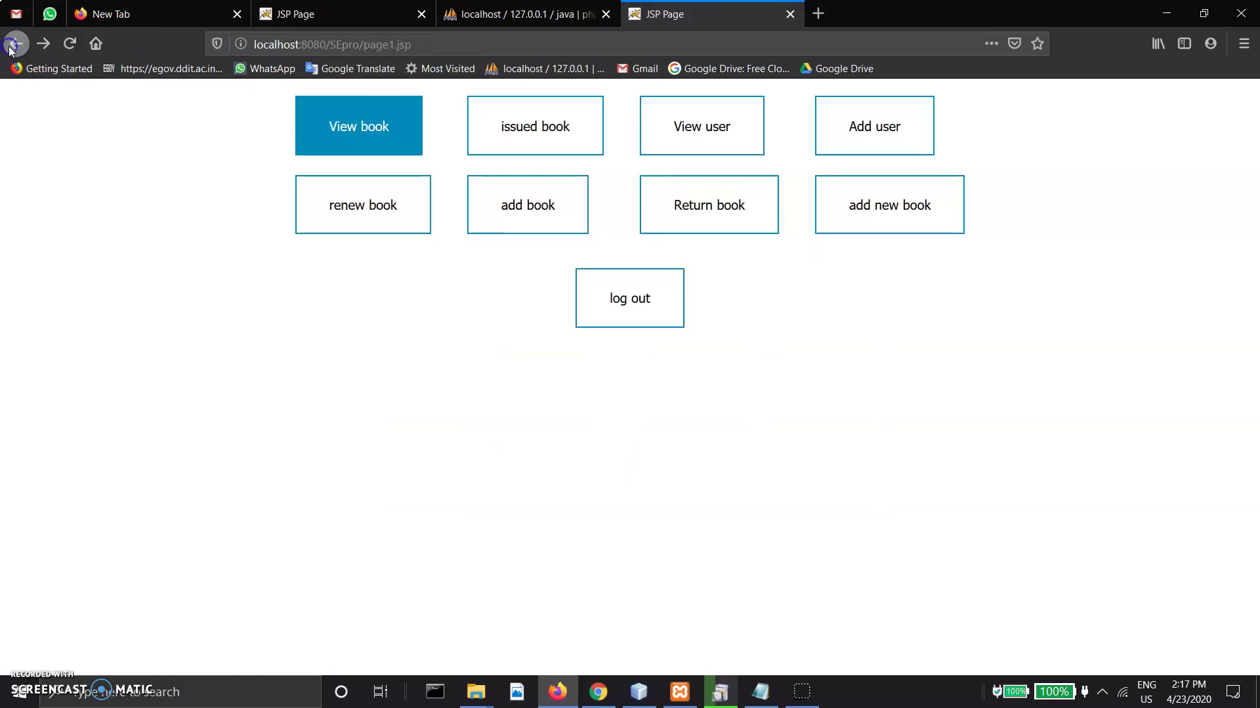
click(576, 118)
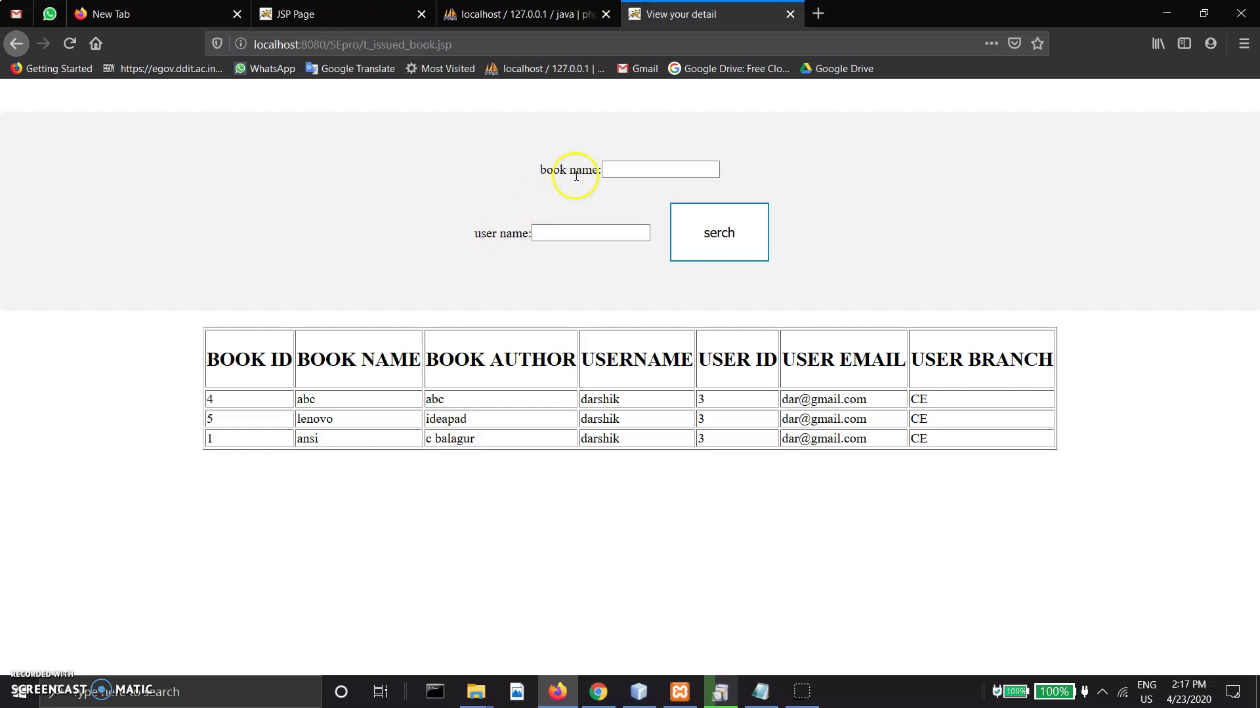
click(626, 170)
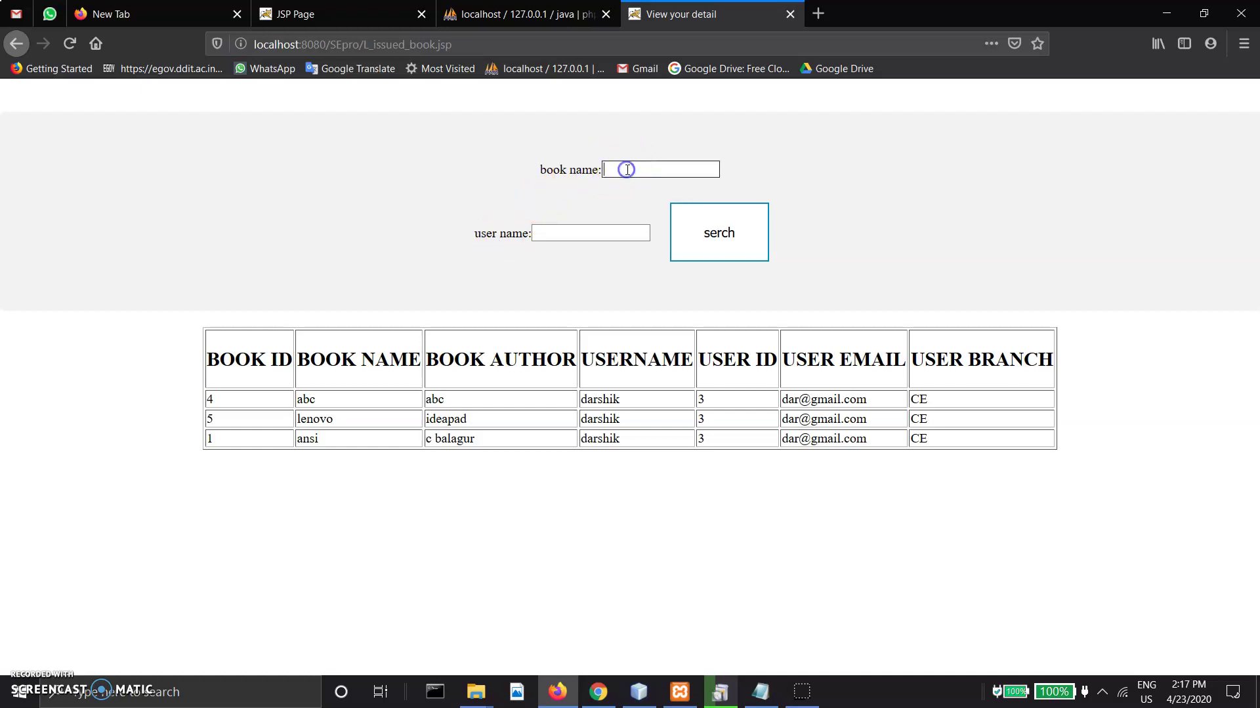
text(abc)
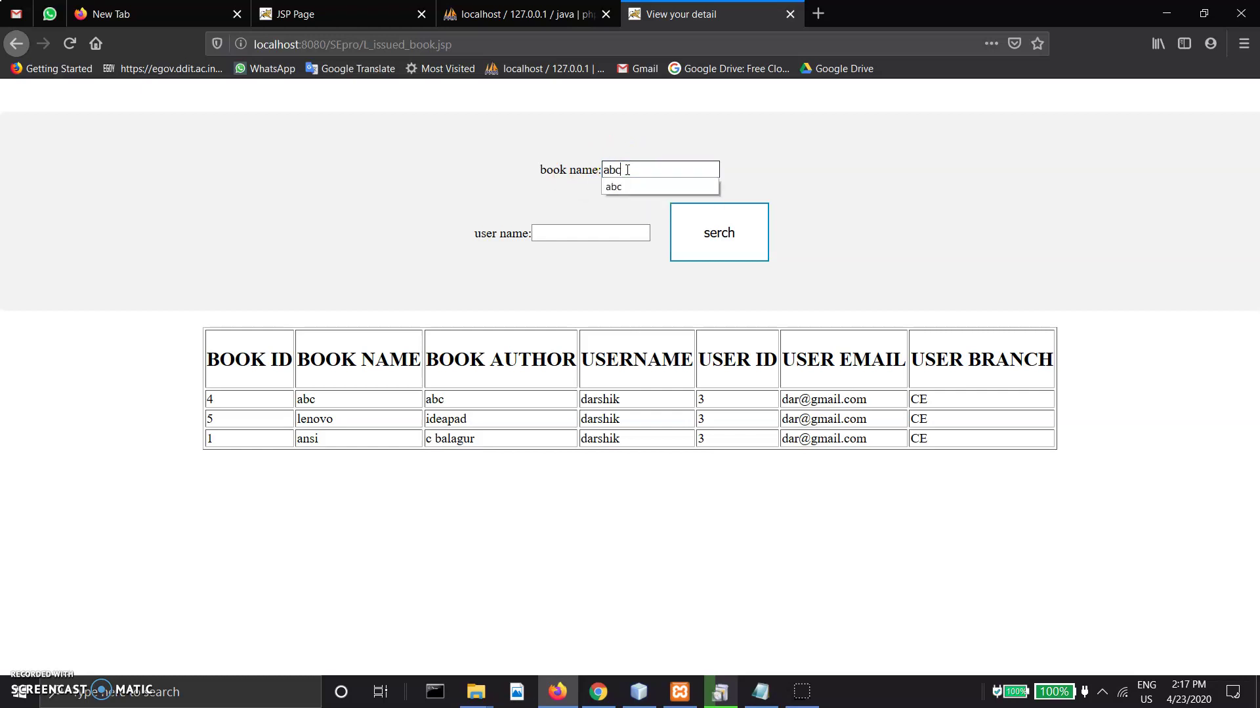
key(Return)
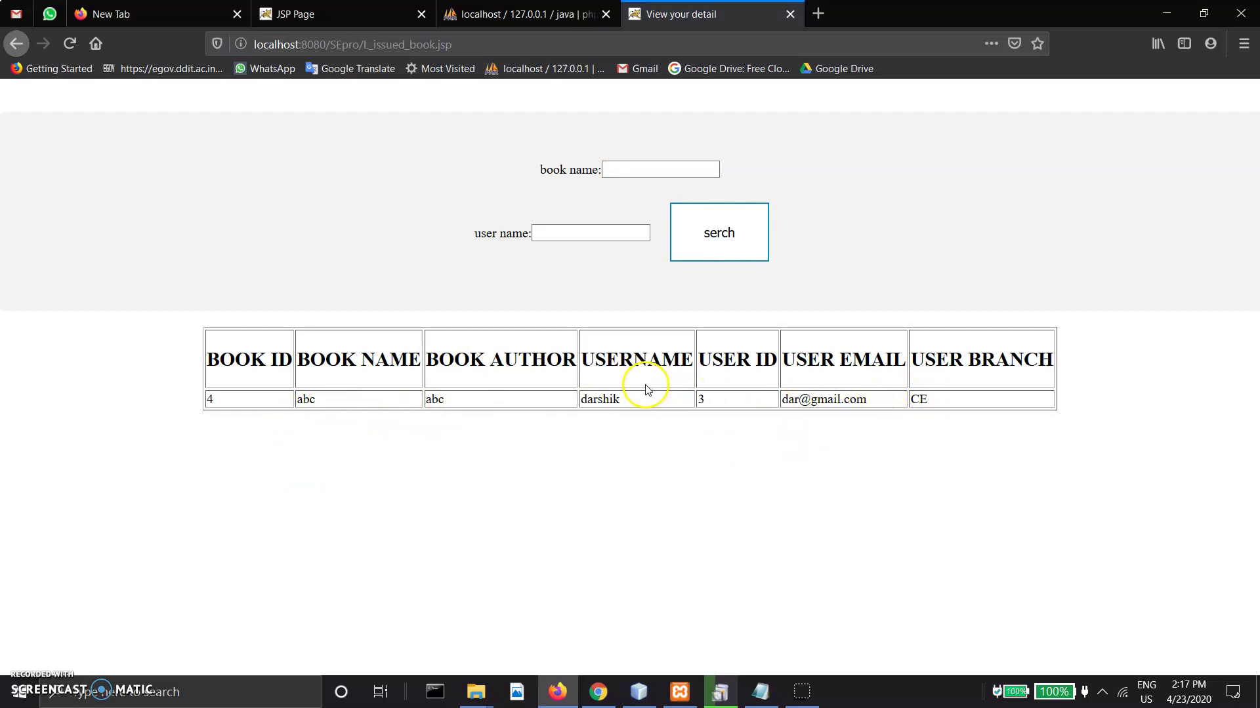
- Select the username in the result row, then go back to the librarian's main menu
double_click(620, 400)
click(879, 403)
key(alt+Left)
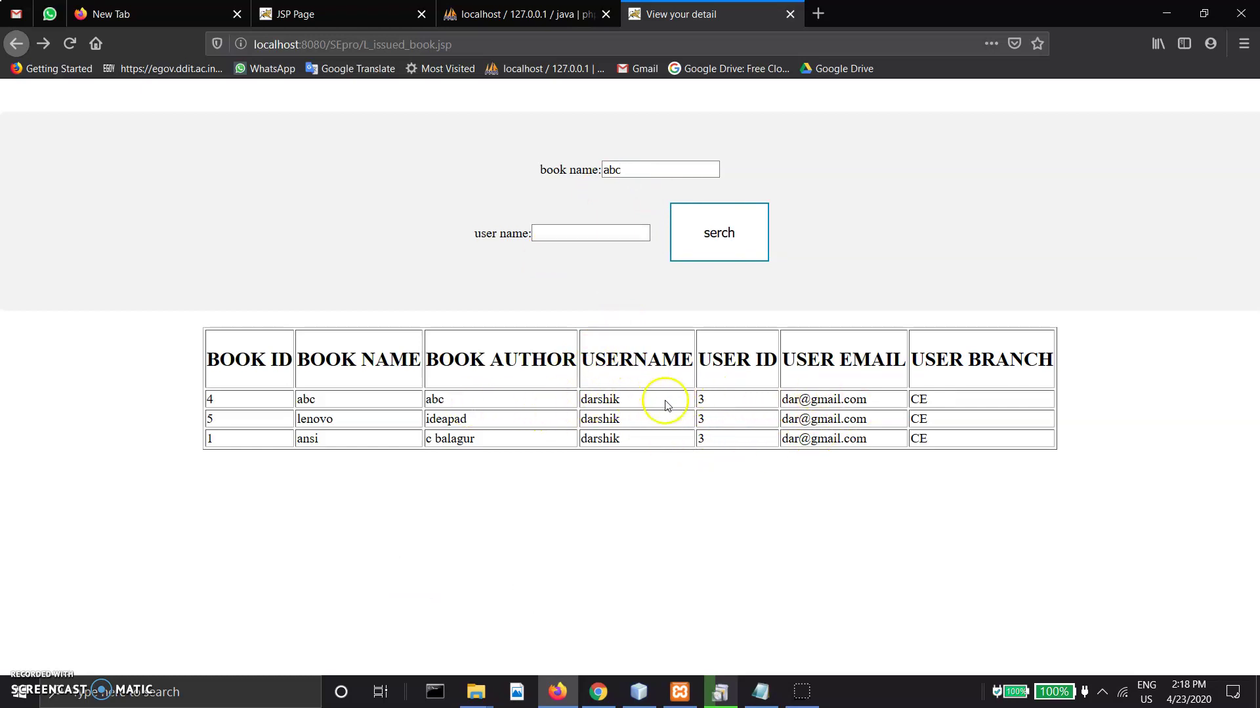
click(16, 44)
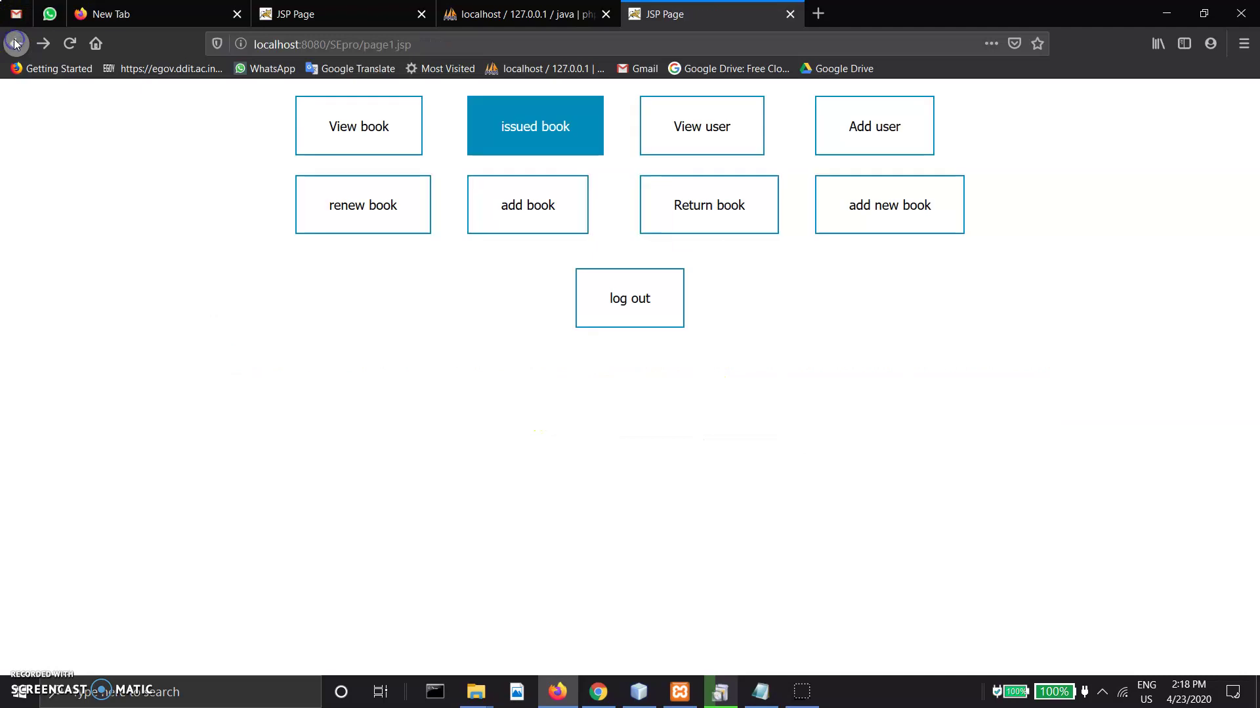
- Search the registered-users list for 'ga', finding one IT-branch user, then go back to the menu
click(729, 126)
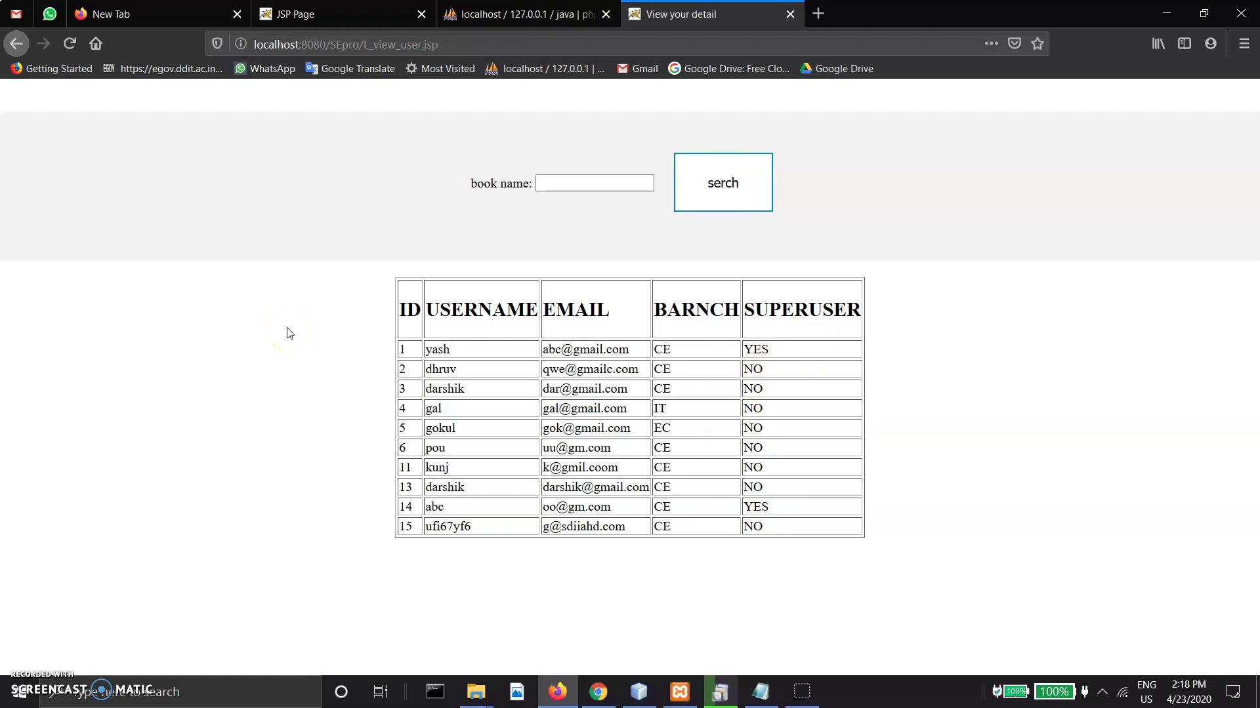
click(578, 182)
key(Return)
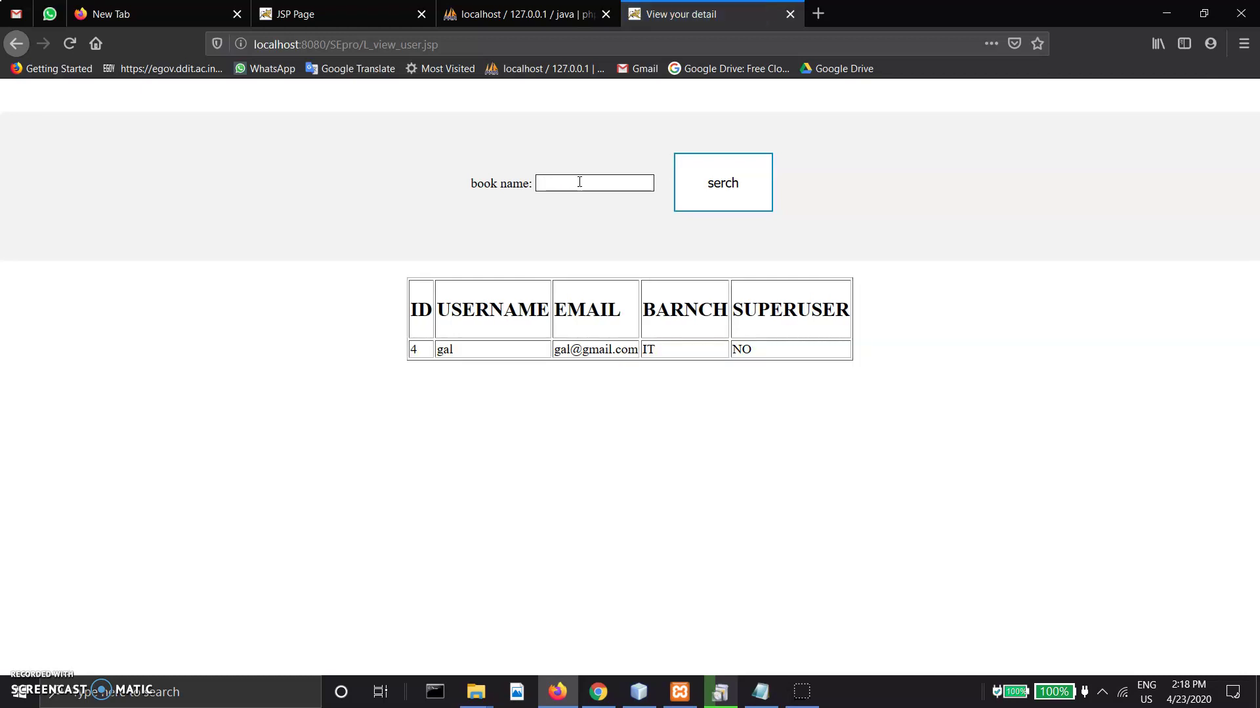
key(alt+Left)
key(BackSpace)
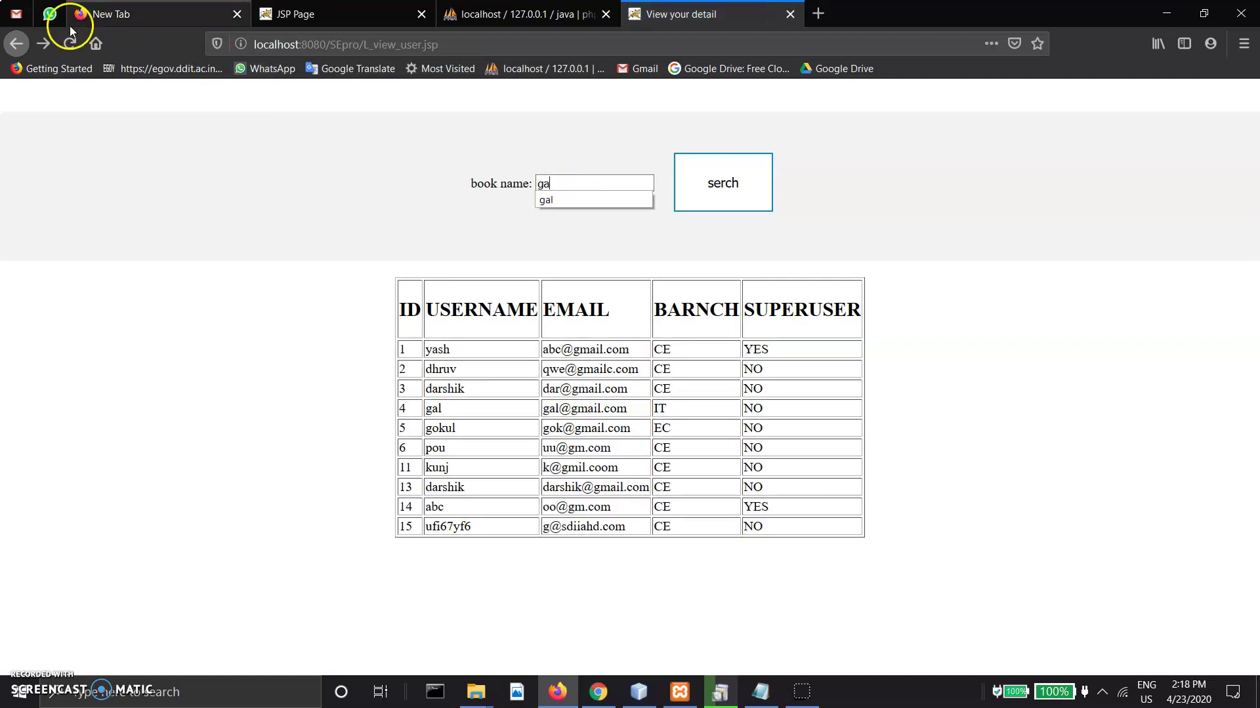
click(17, 44)
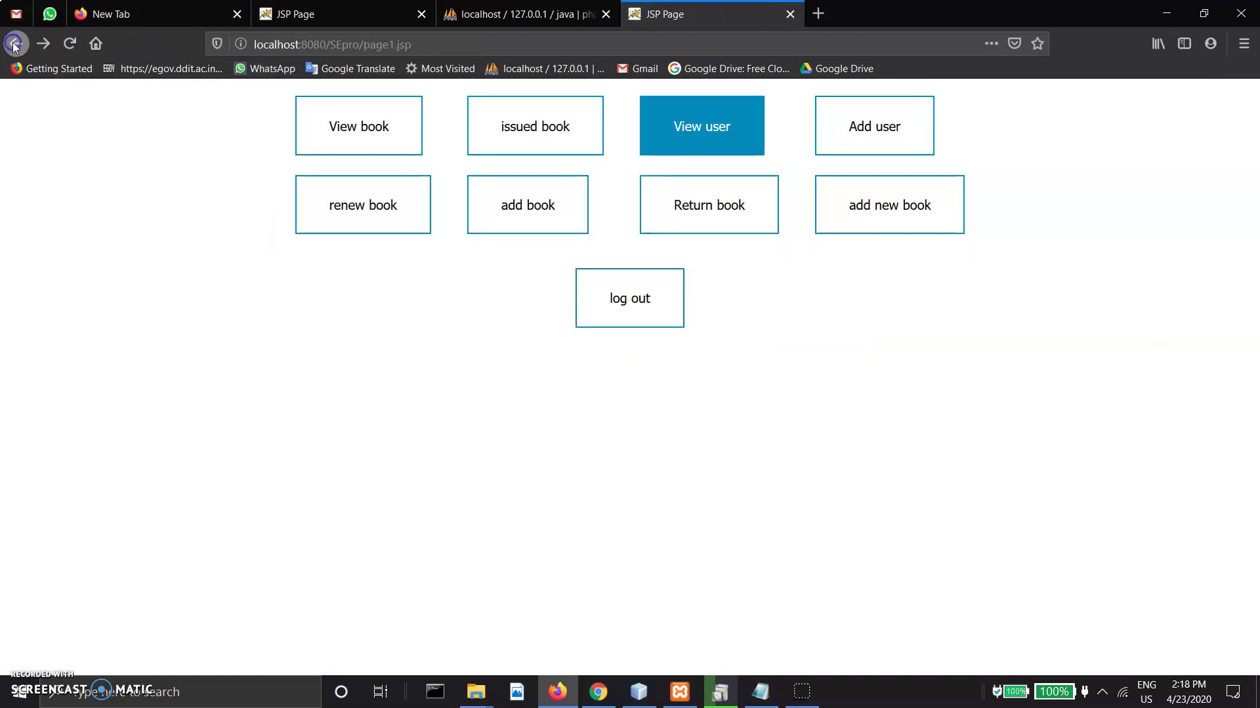
- Open the blank new-user registration form and select the Name field's label
click(851, 115)
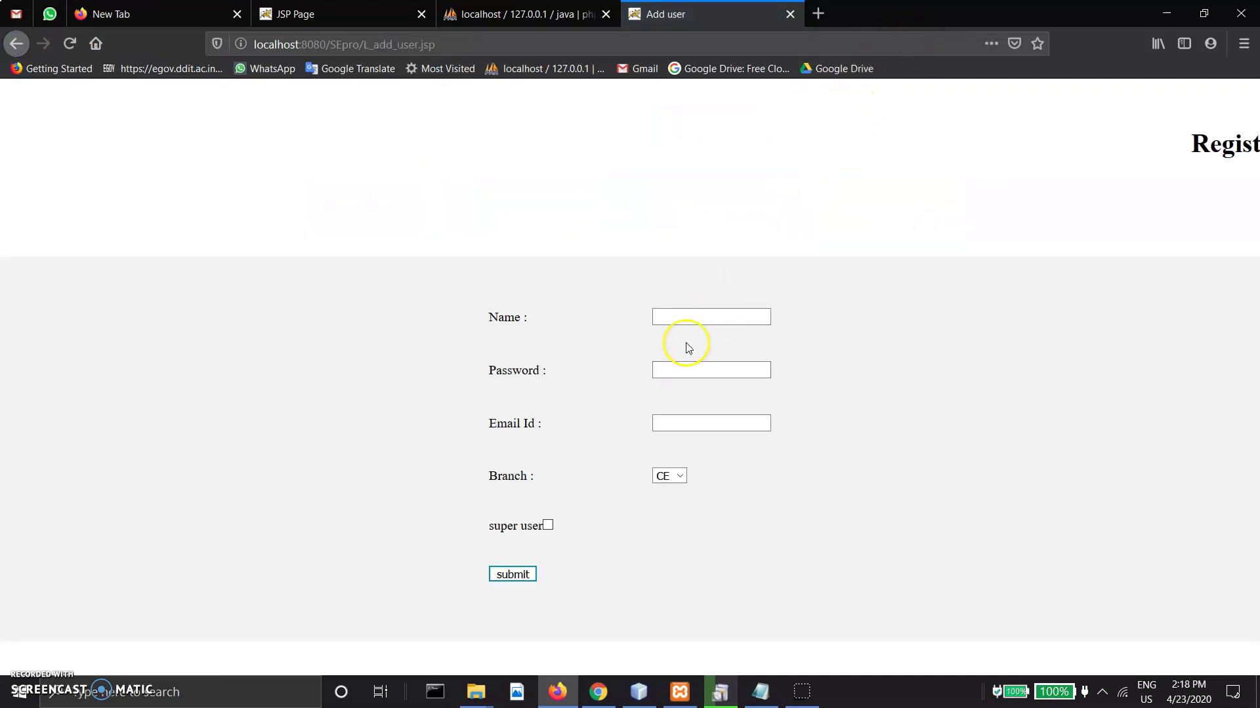
click(716, 325)
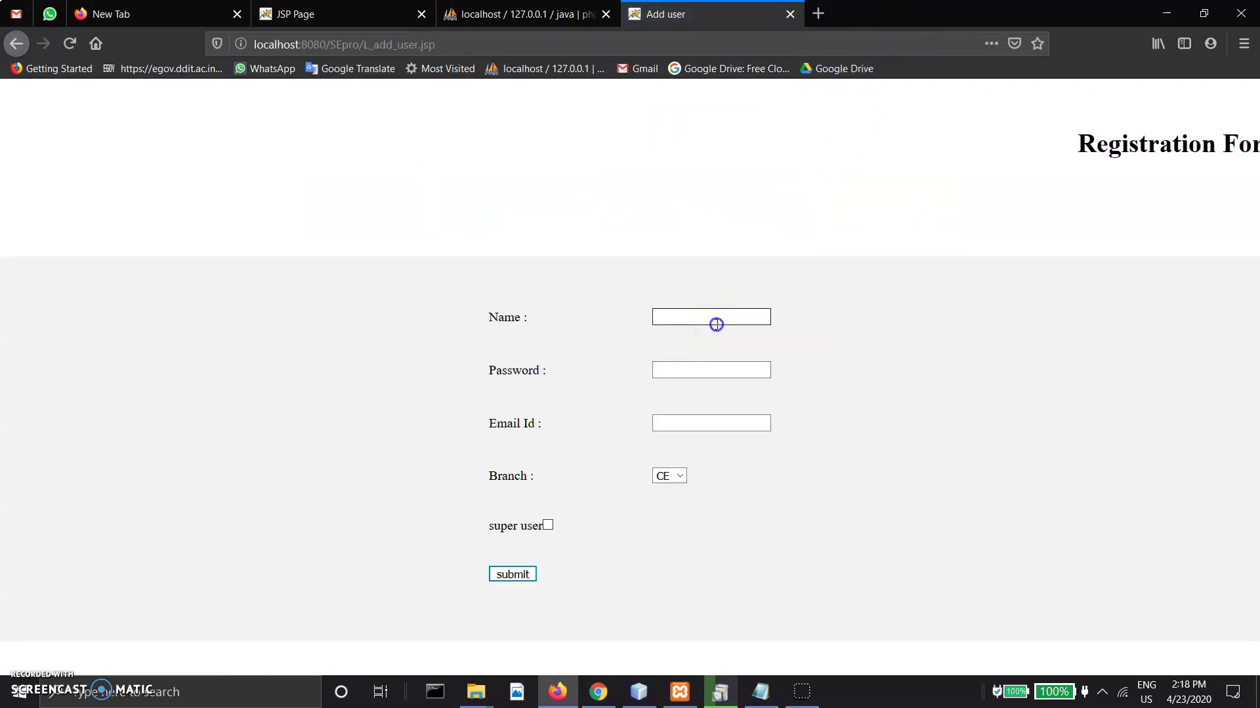
click(548, 331)
click(493, 325)
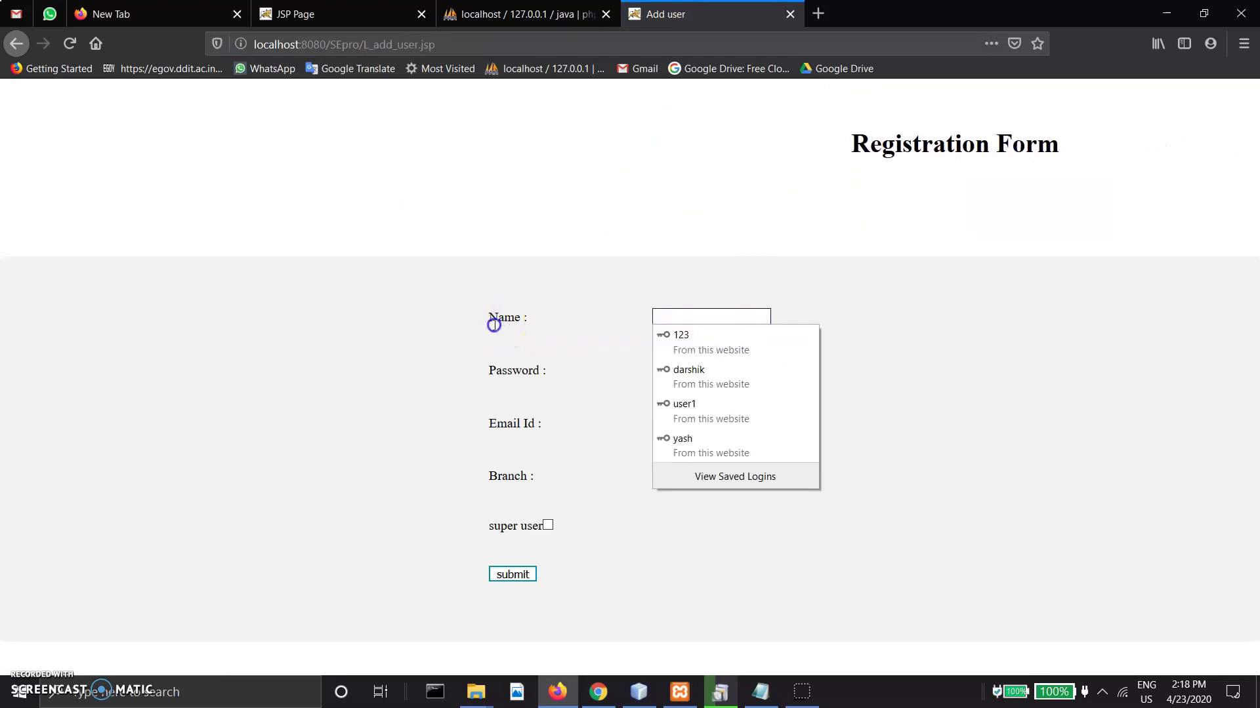
double_click(493, 326)
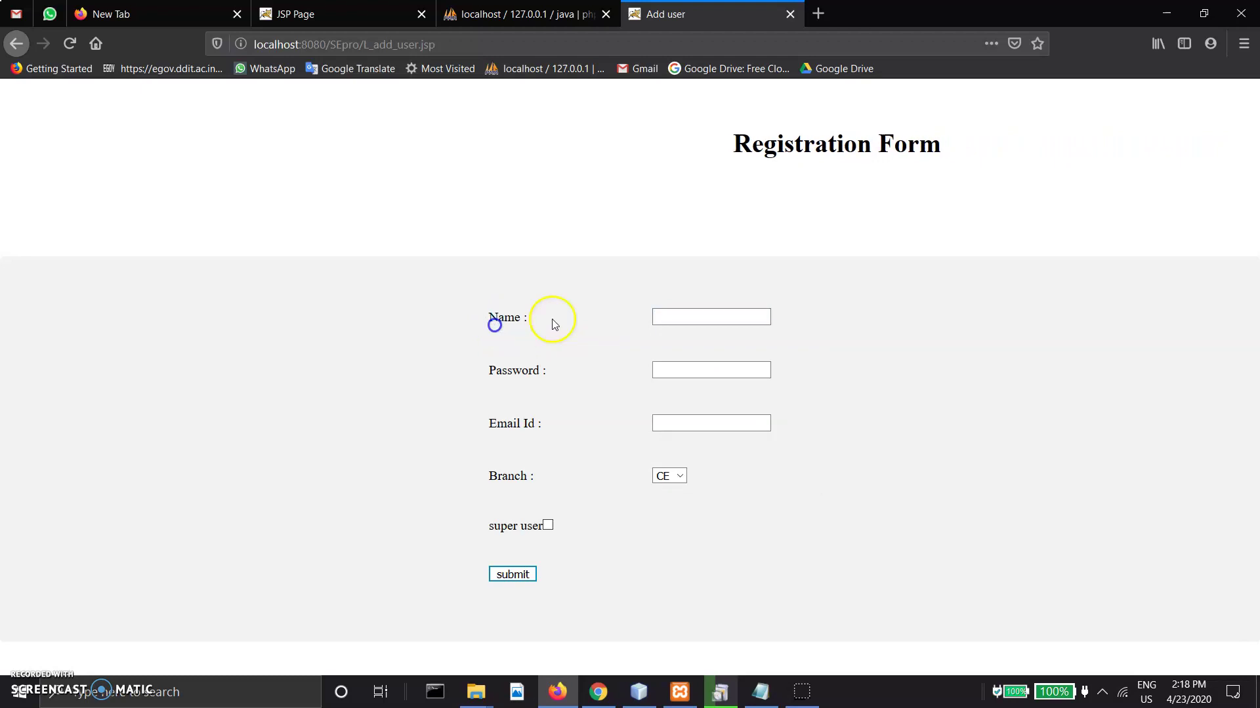
- Toggle the super user option on and off, view the CE, IT and EC branches, and go back
click(547, 526)
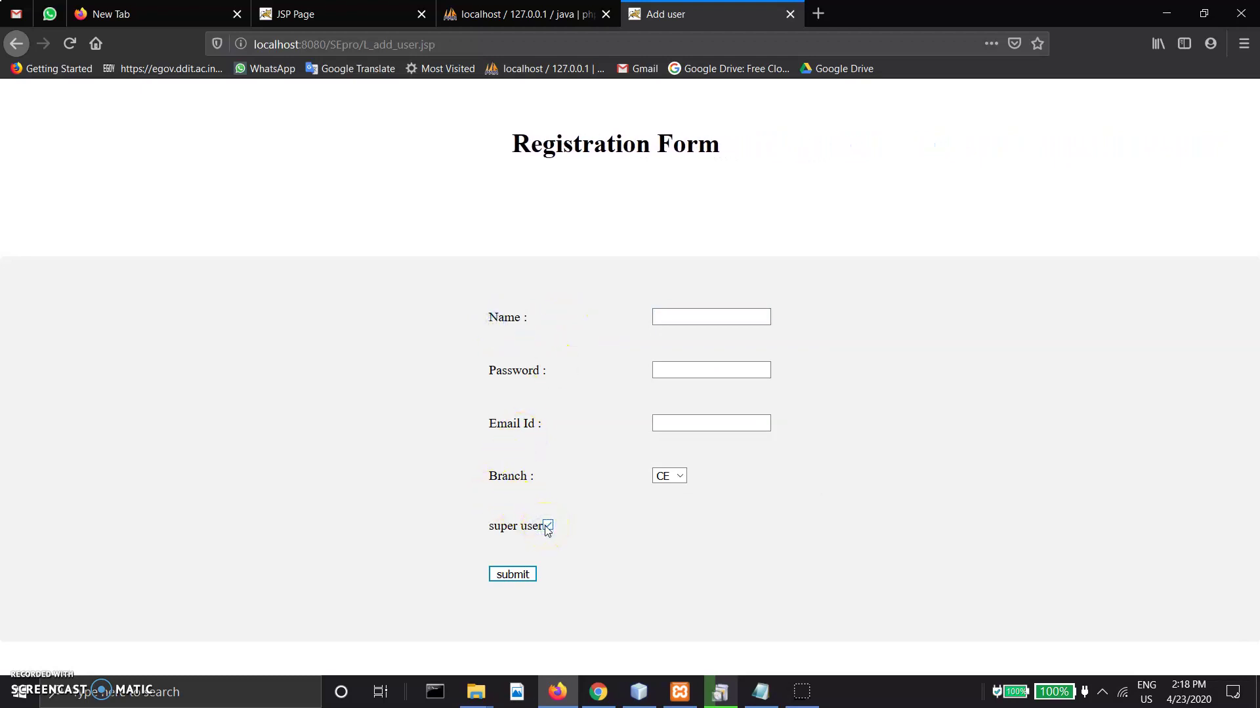
click(547, 526)
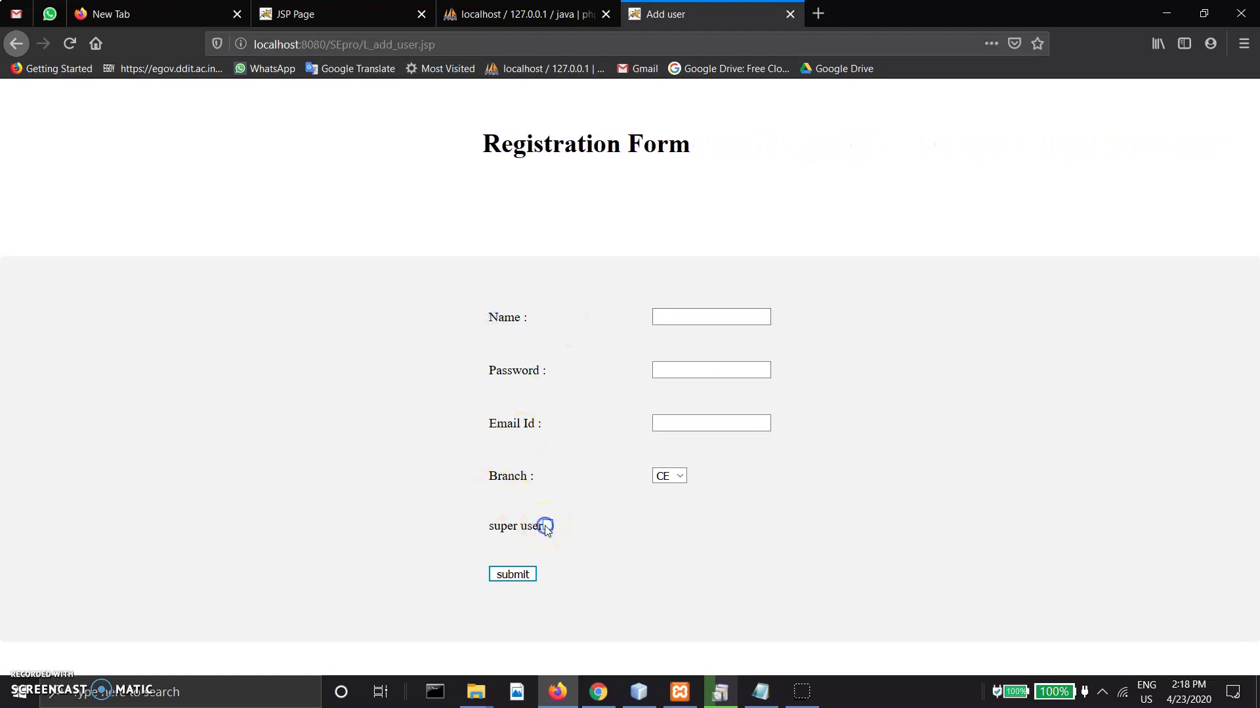
click(677, 478)
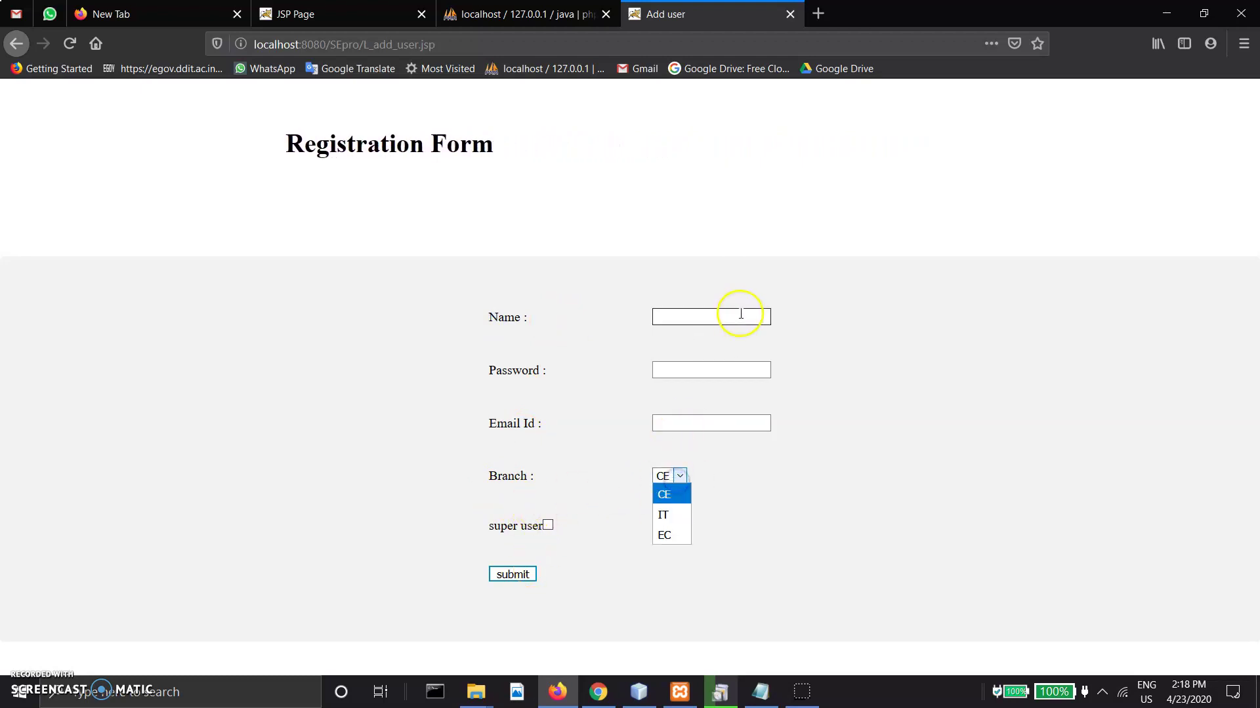
click(470, 338)
key(alt+Left)
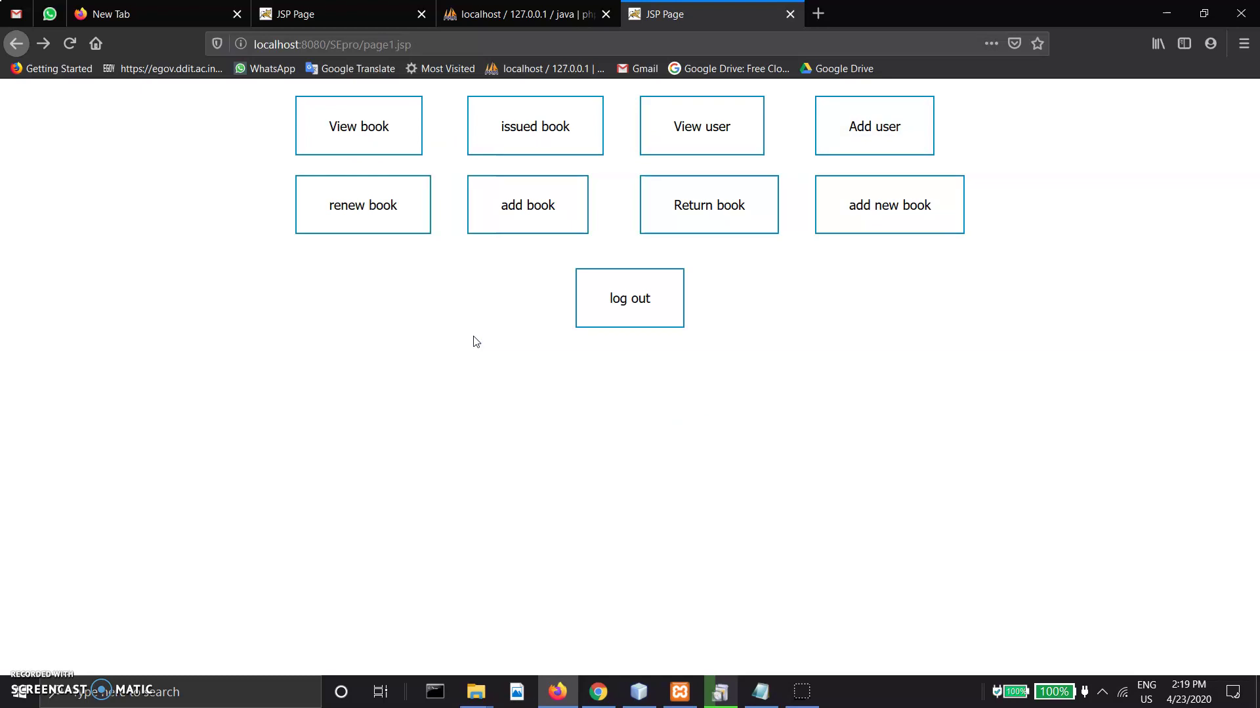
- Open the renew-book page, leaving the user id field empty
click(394, 203)
click(535, 181)
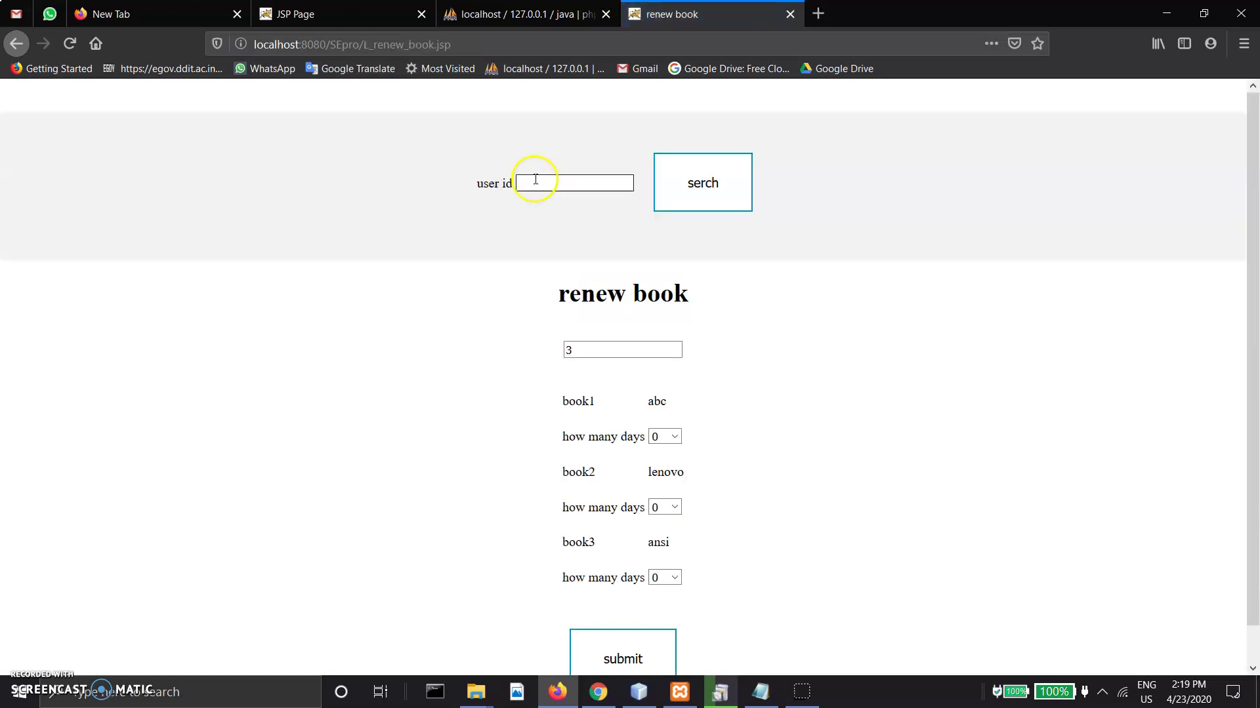
click(584, 180)
text(3)
key(BackSpace)
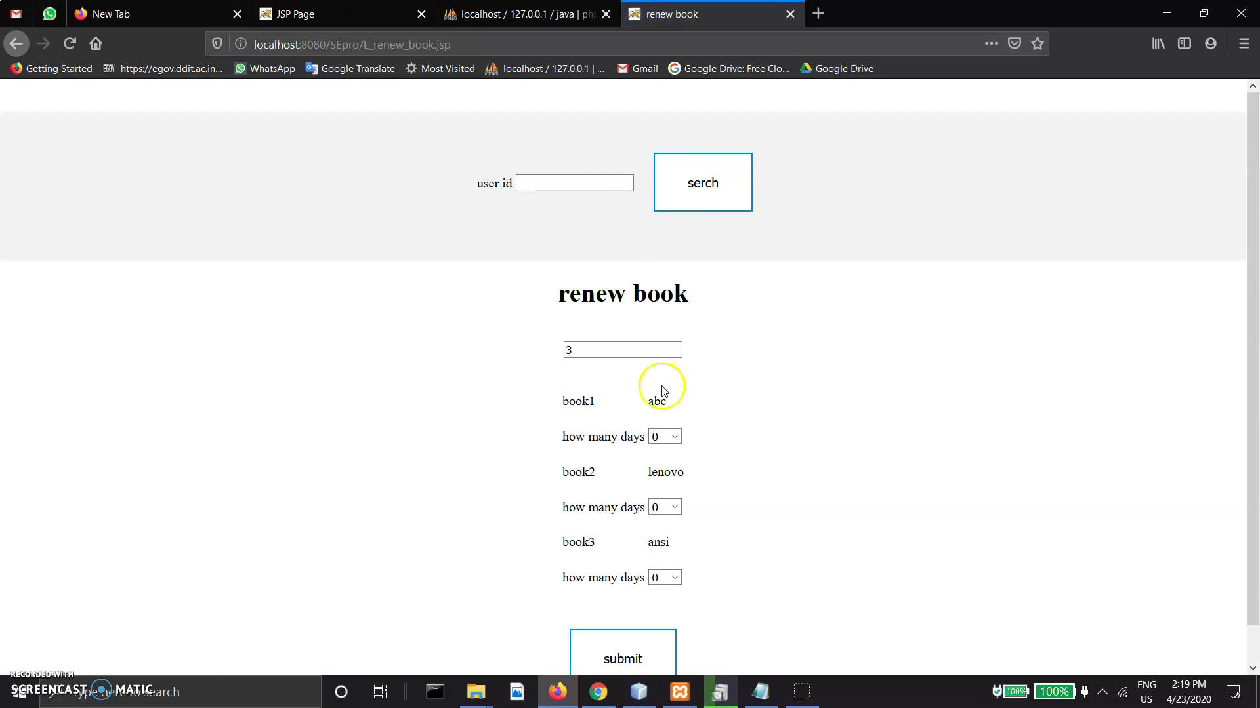
scroll(662, 390, down, 1)
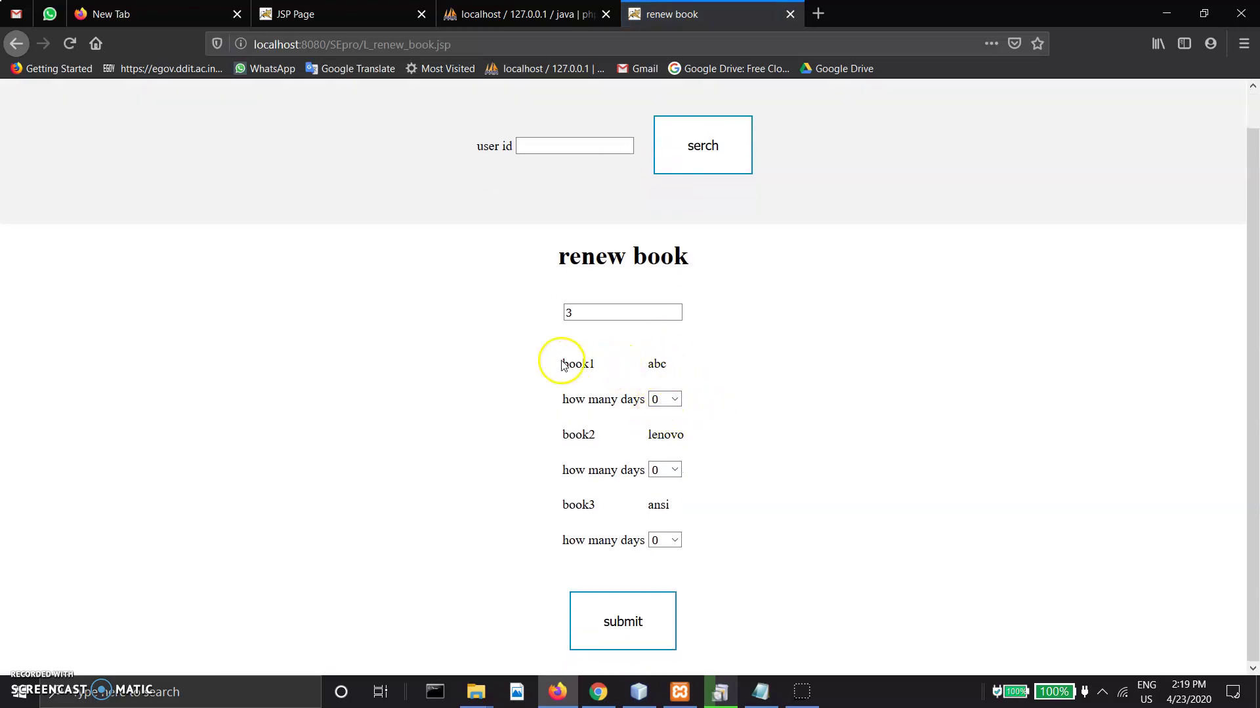
- Renew abc for 12 days and lenovo for 17 days and submit
click(672, 399)
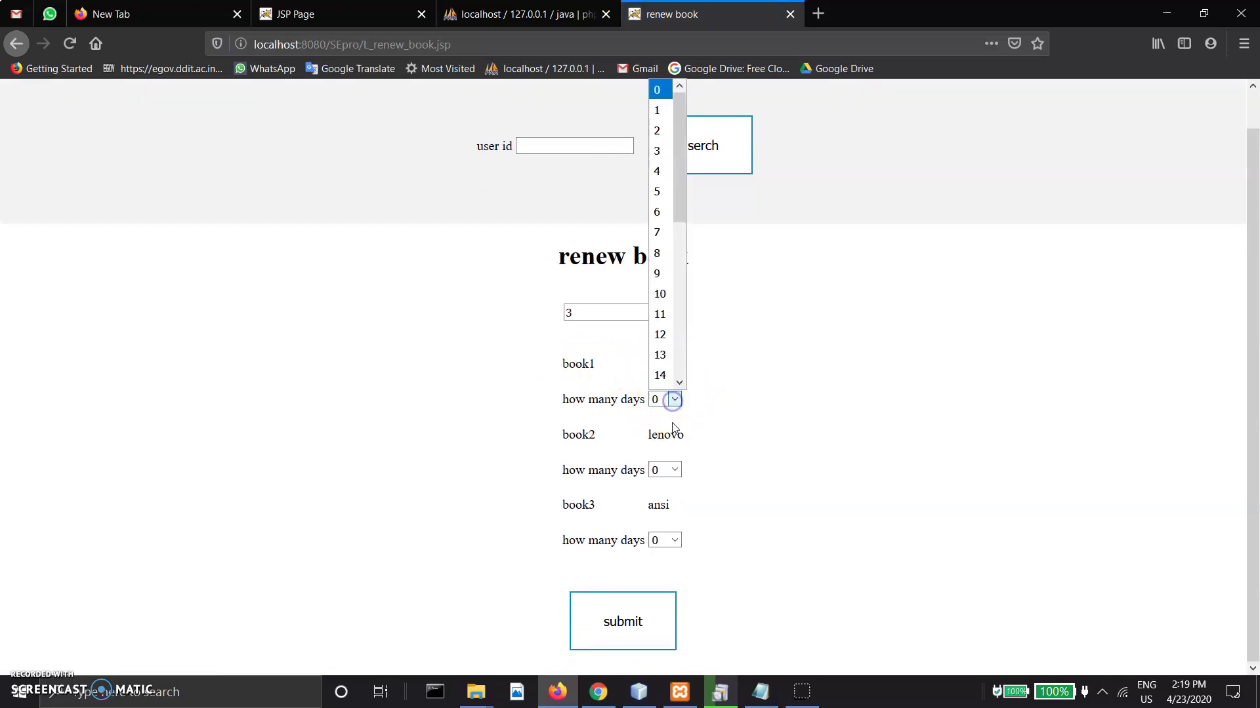
click(669, 334)
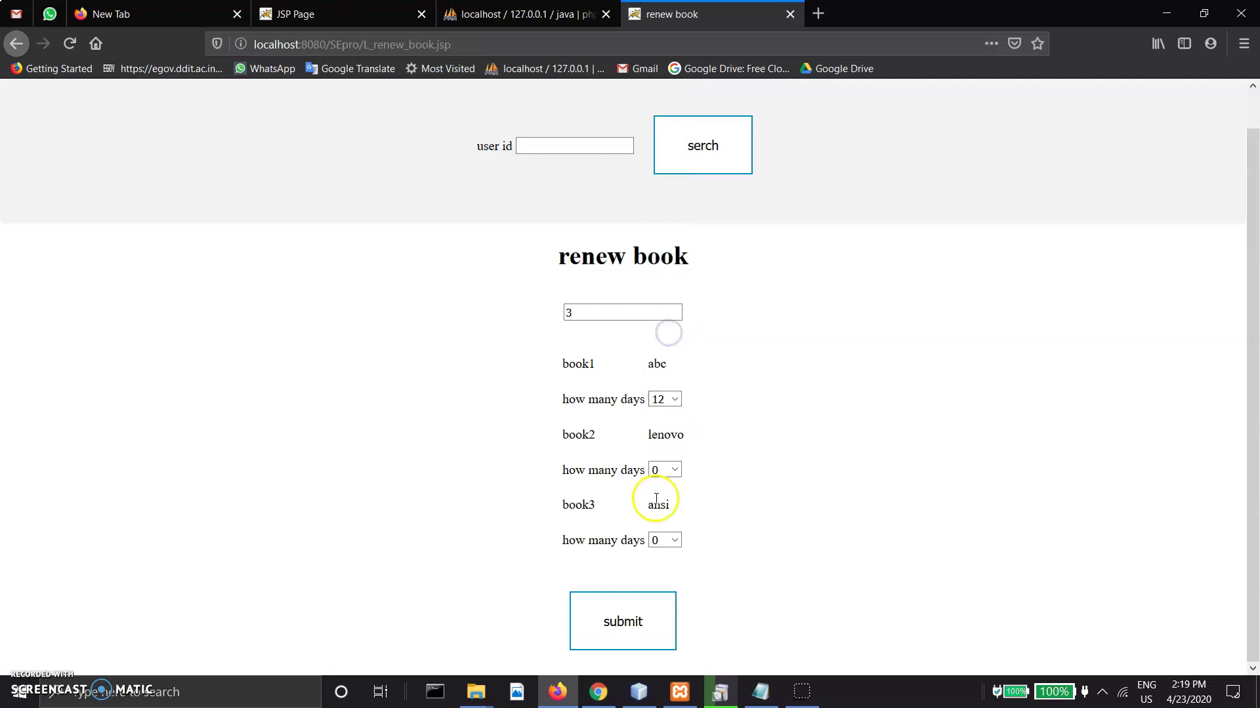
click(674, 470)
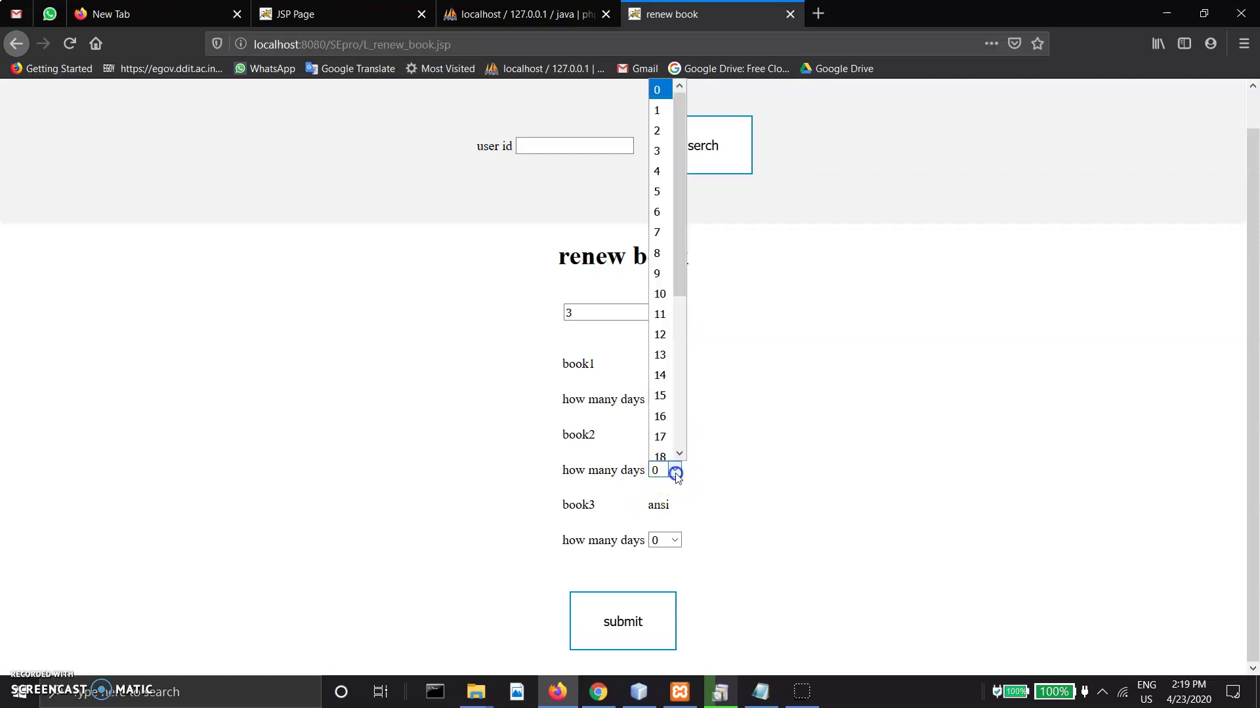
click(662, 431)
click(629, 607)
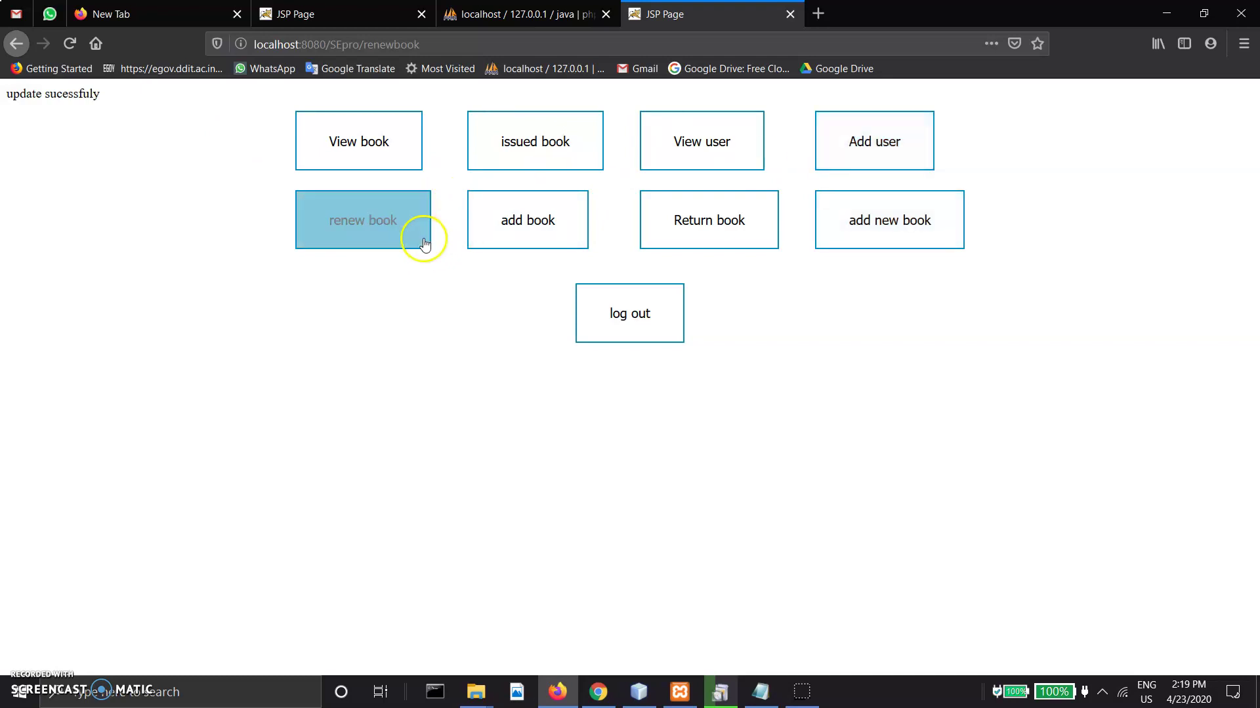
- Issue book 5 to the user with a return date of 05/01/2020
click(536, 237)
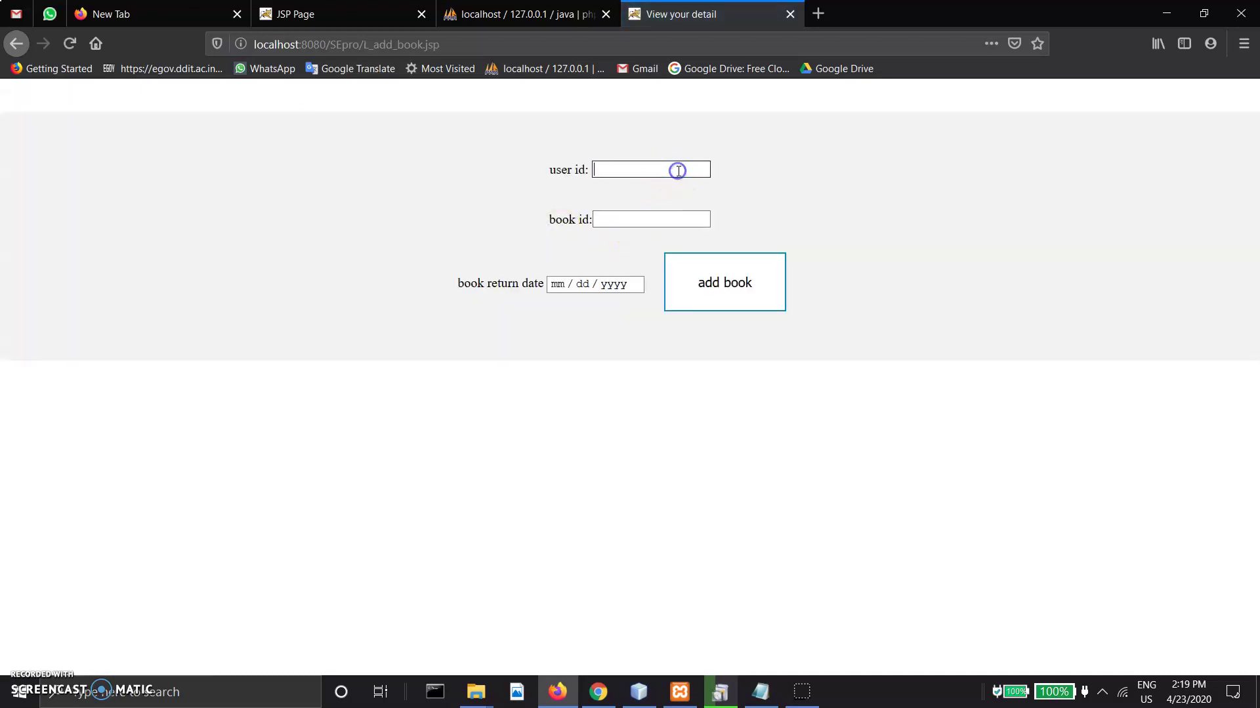
click(658, 164)
click(613, 286)
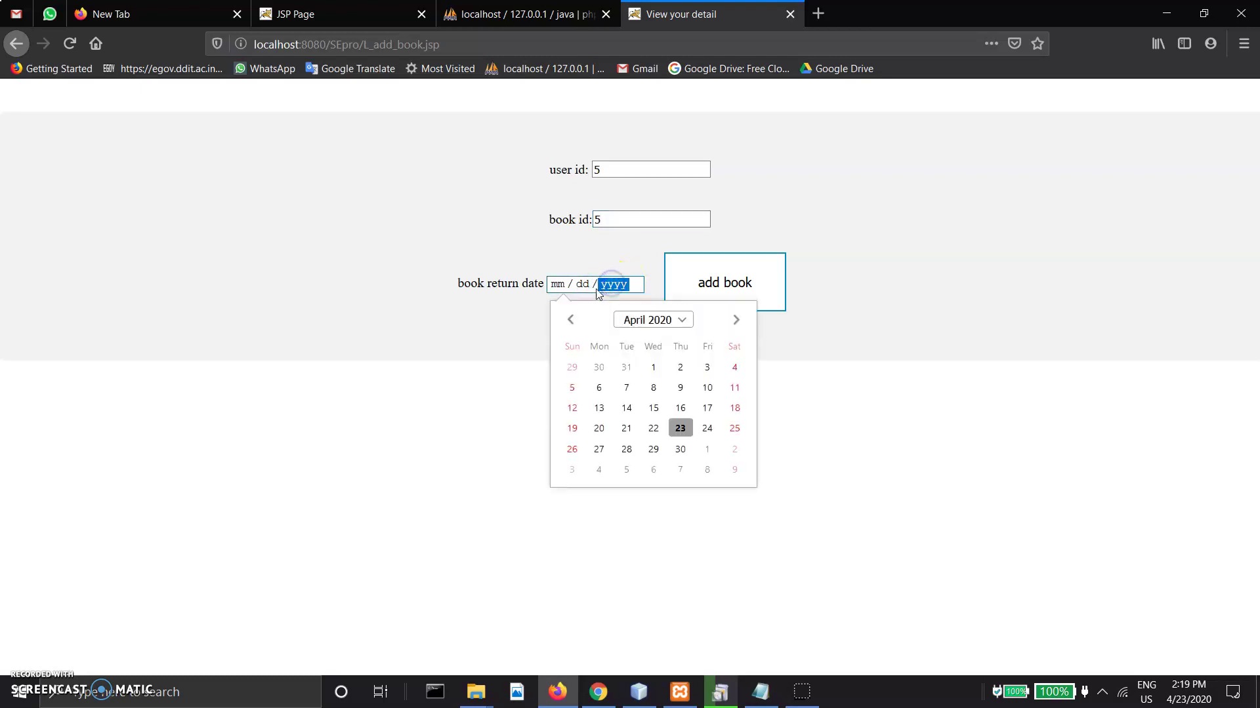
click(700, 451)
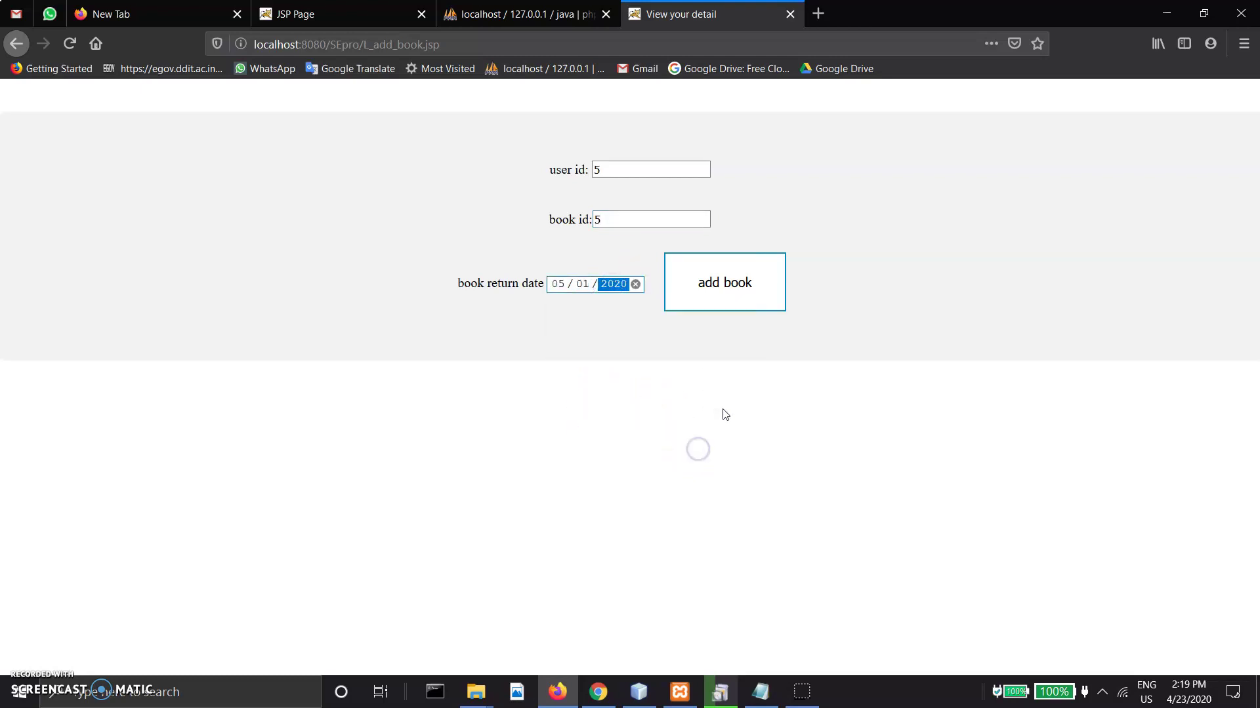
click(722, 273)
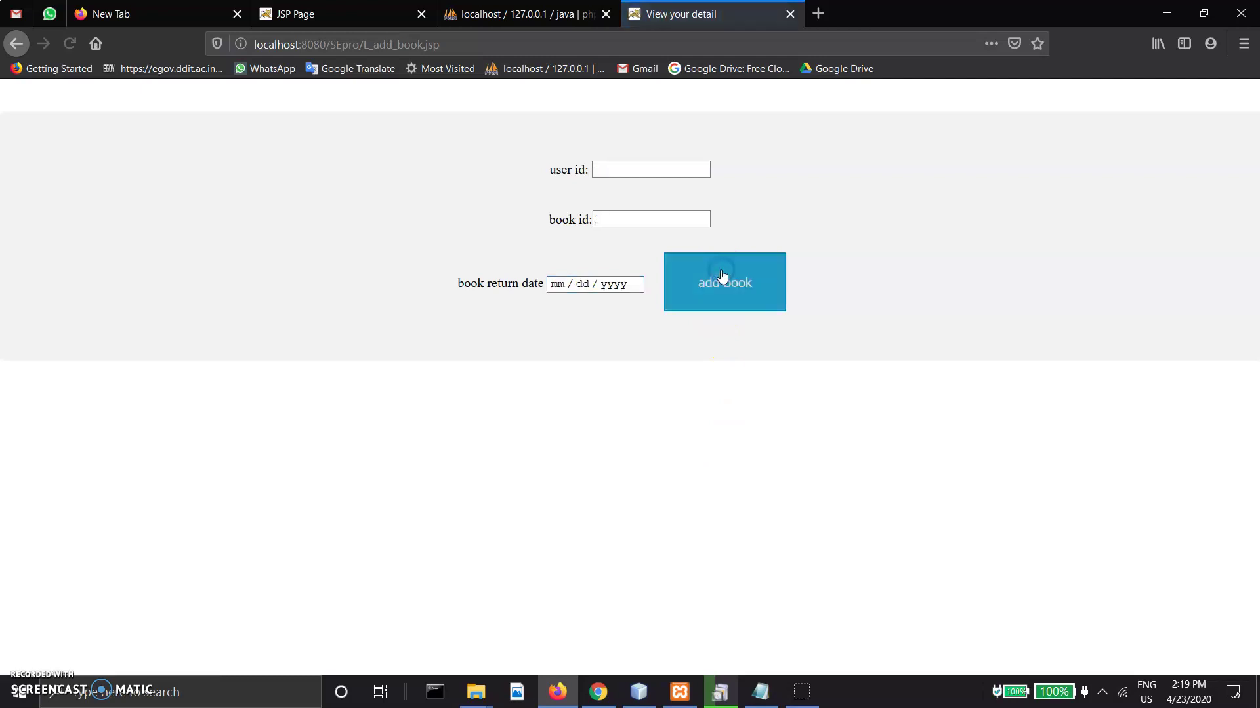
- Go back to the librarian menu and open the return-book form
click(16, 44)
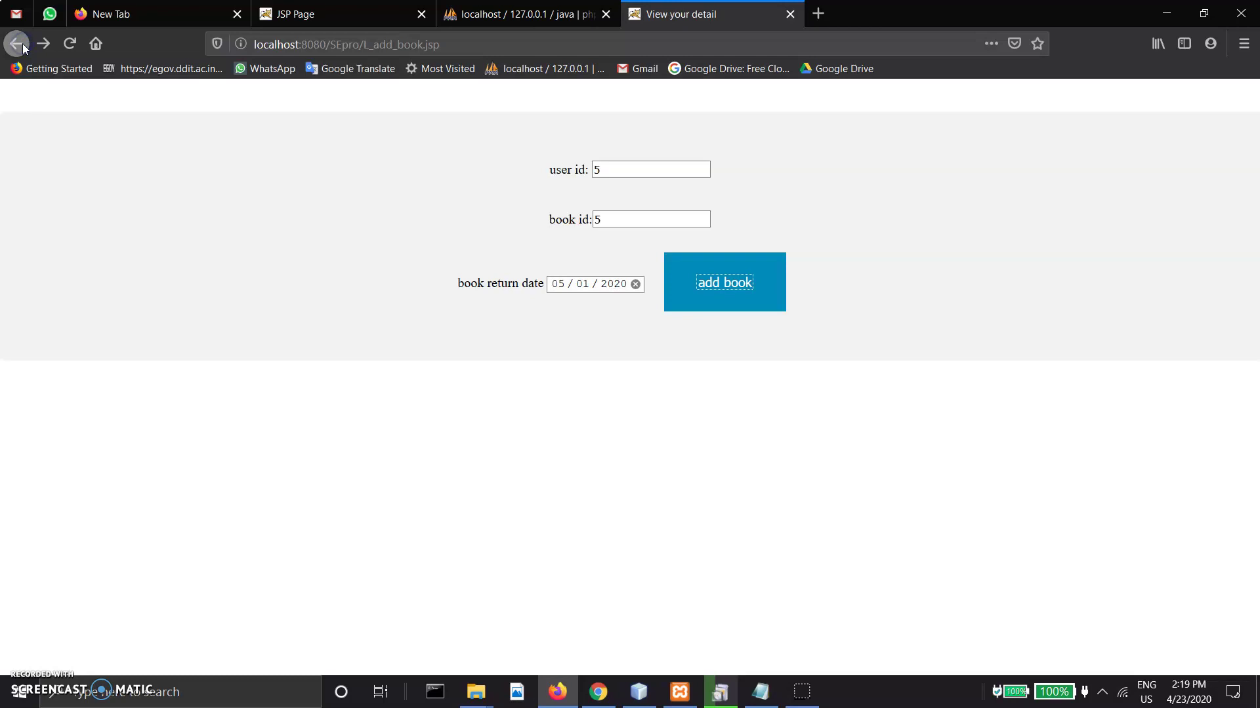
click(15, 44)
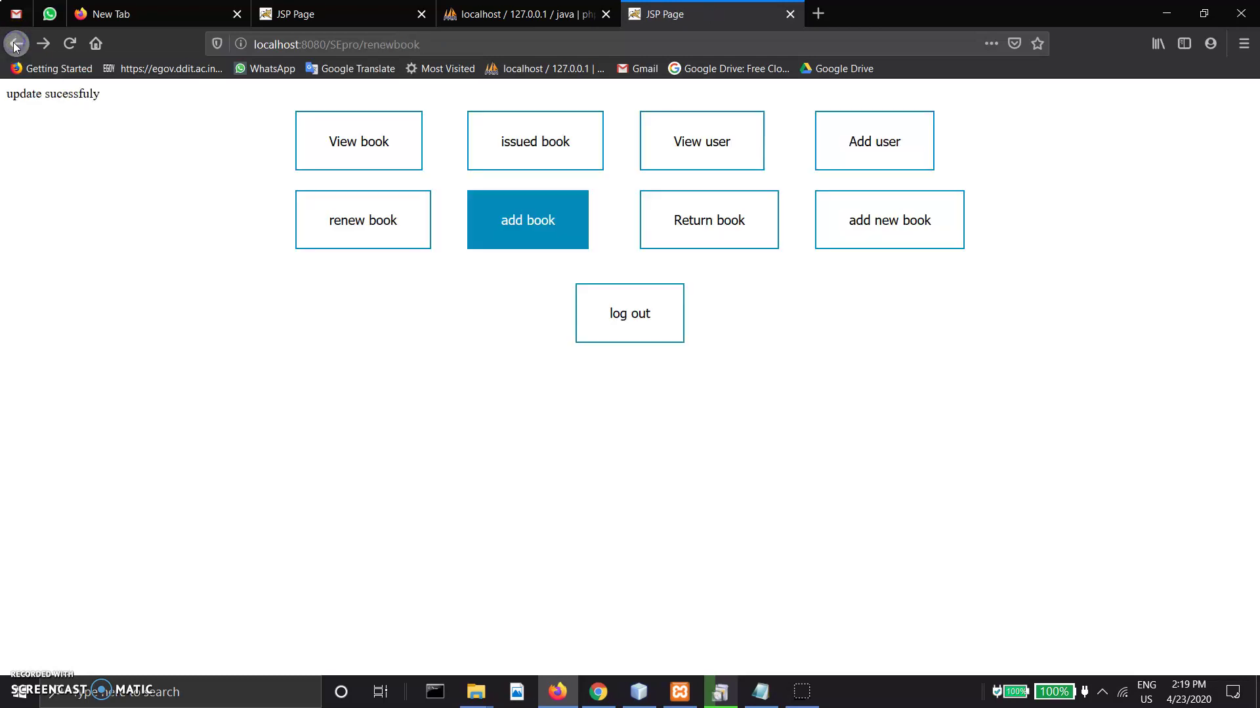
click(737, 241)
- Leave the return-book form unsubmitted, view the add-new-book form, then log out to LogIn.jsp
click(664, 166)
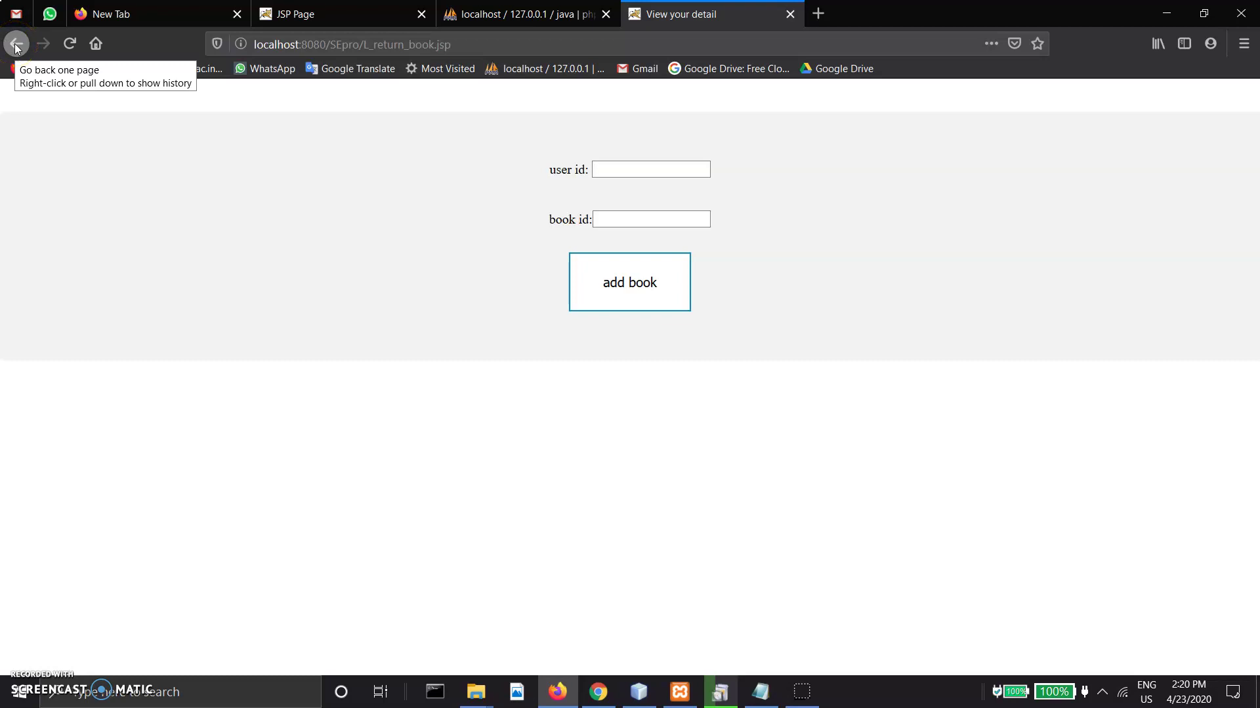
click(86, 51)
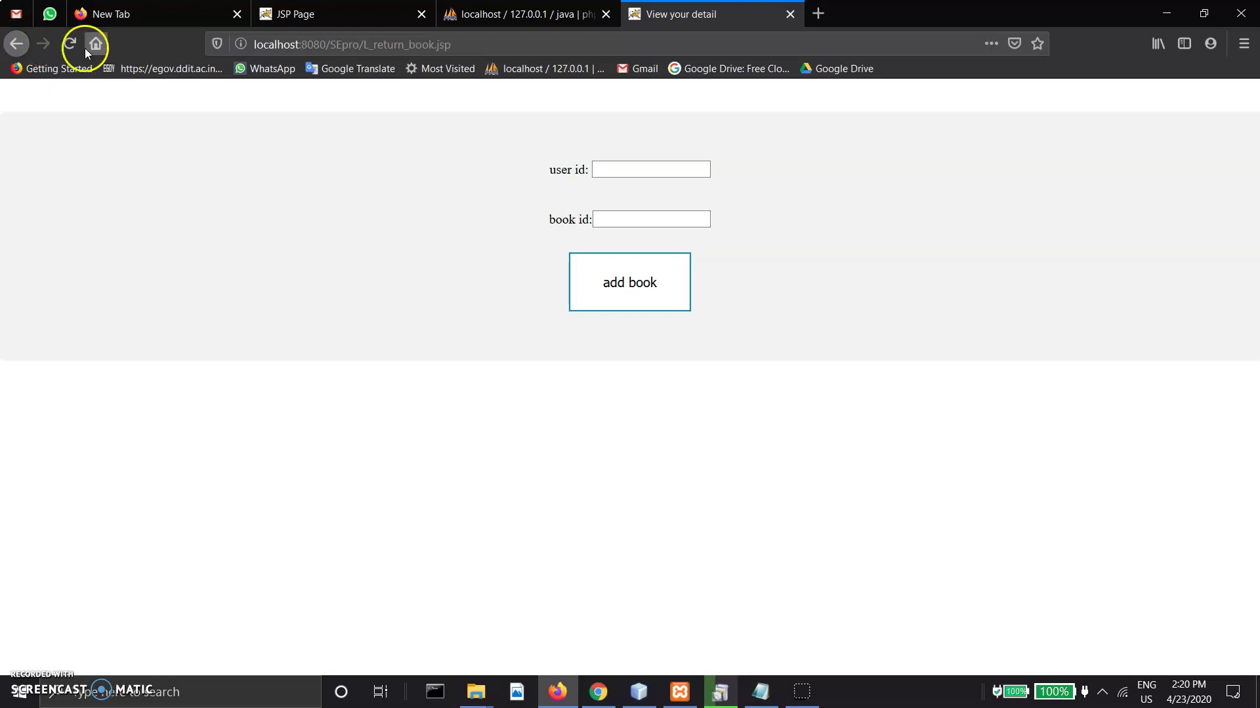
click(19, 46)
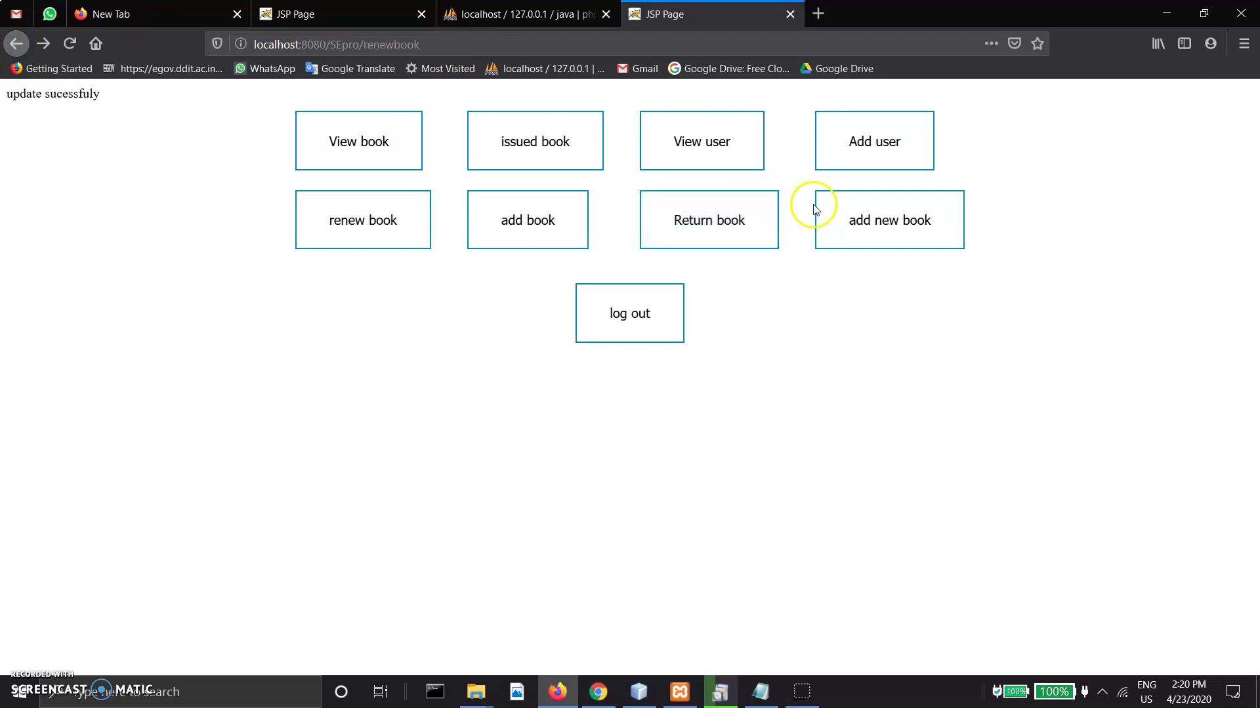
click(929, 229)
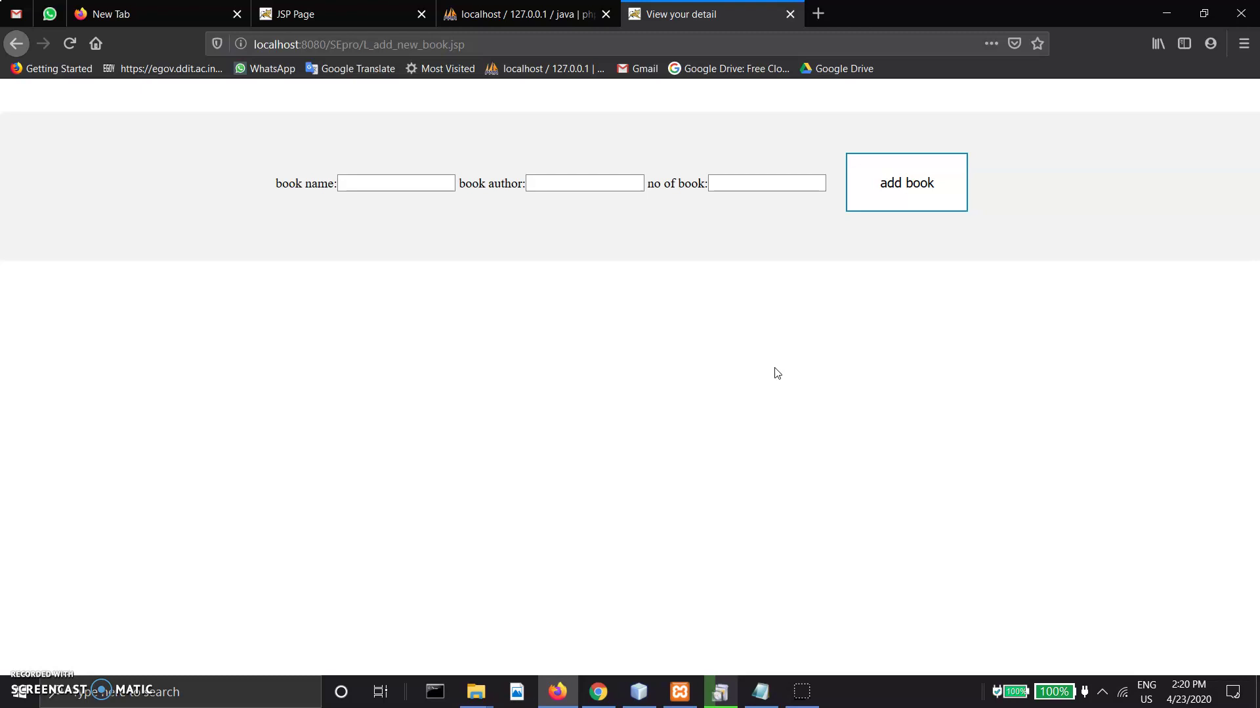
key(alt+Left)
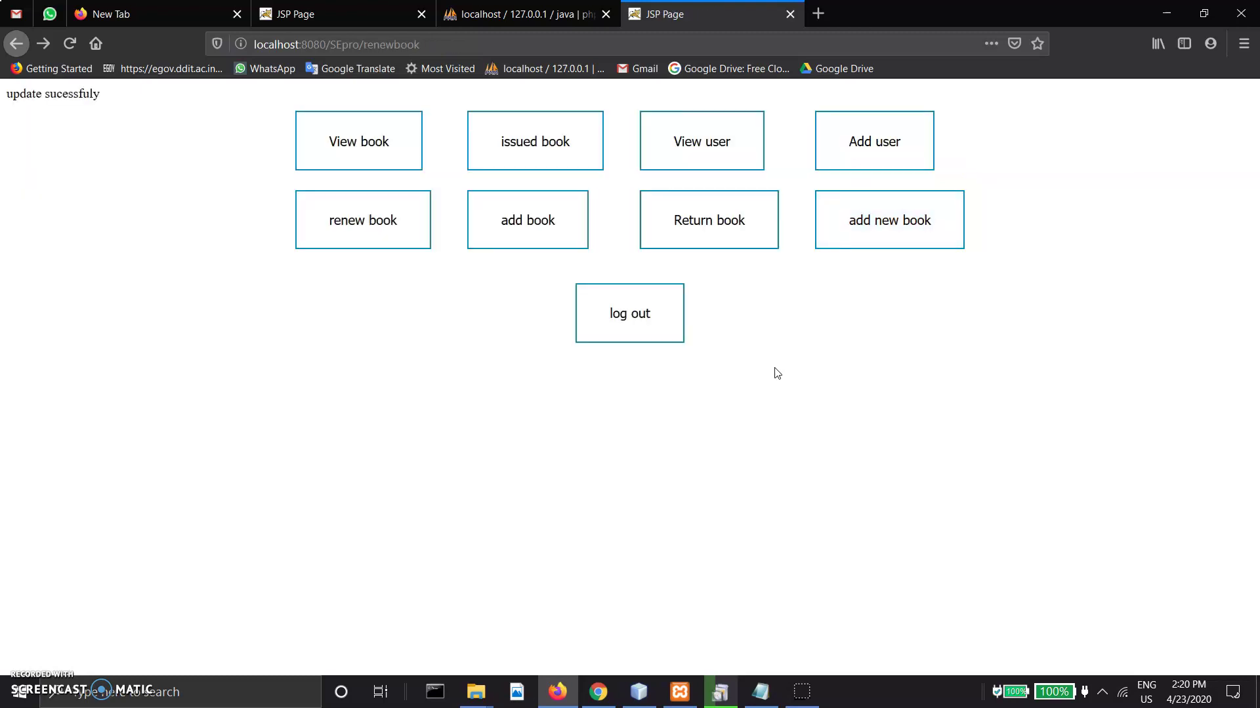
click(631, 333)
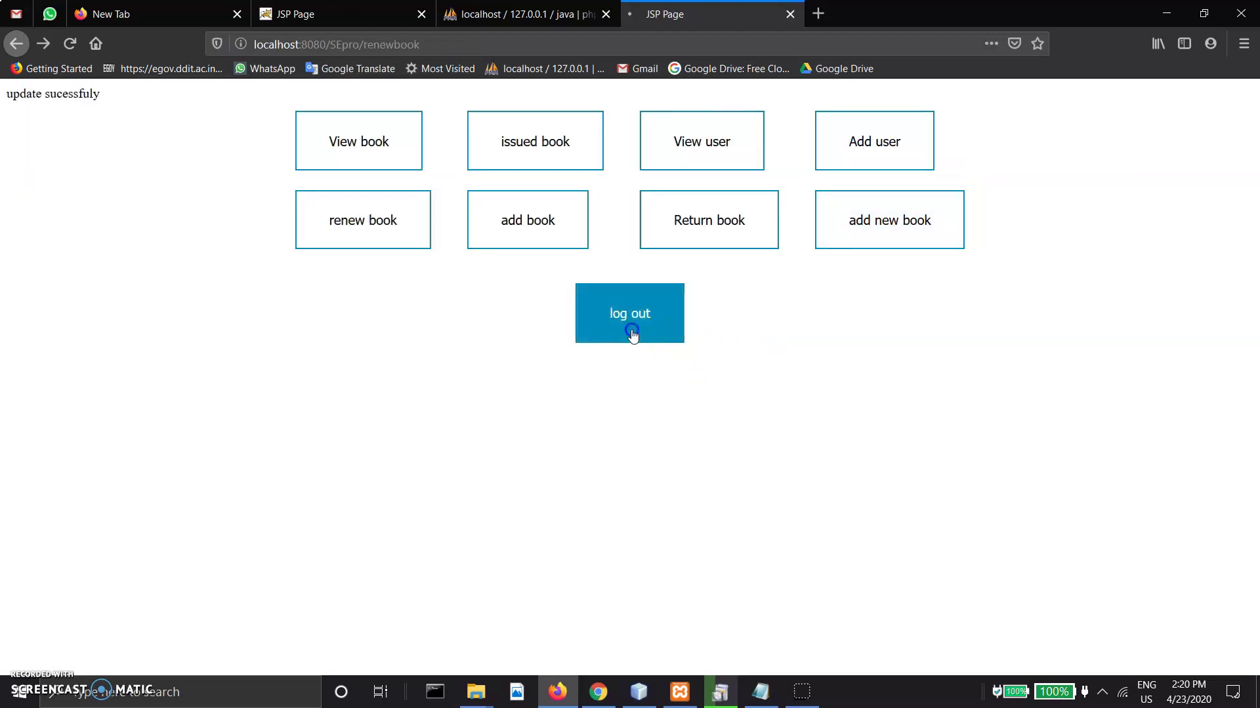
- Sign in to Library Management with a saved student login
click(656, 238)
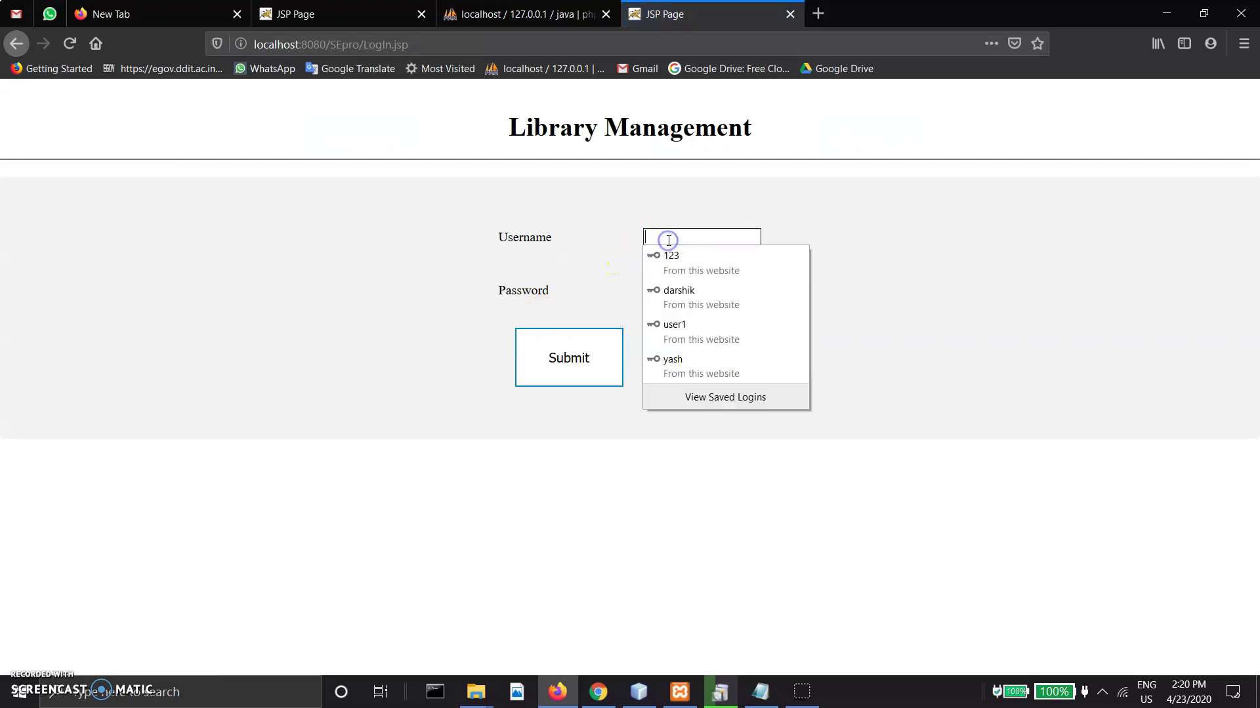
click(700, 303)
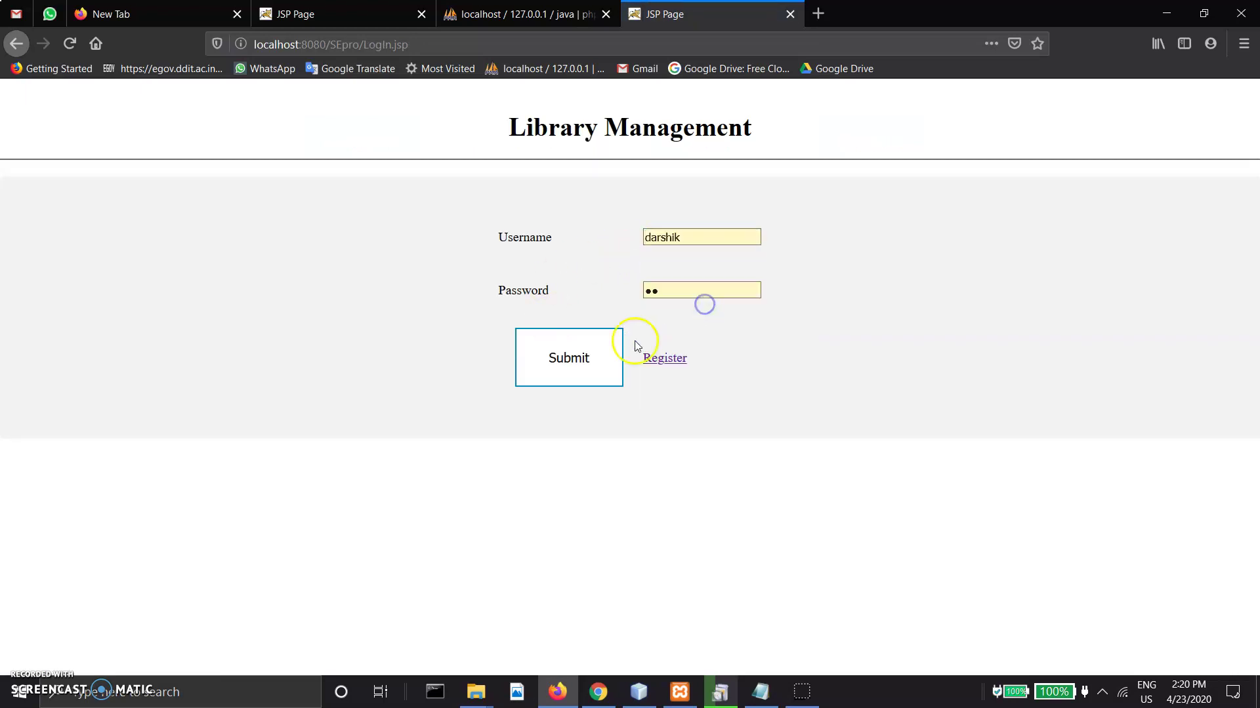
click(597, 358)
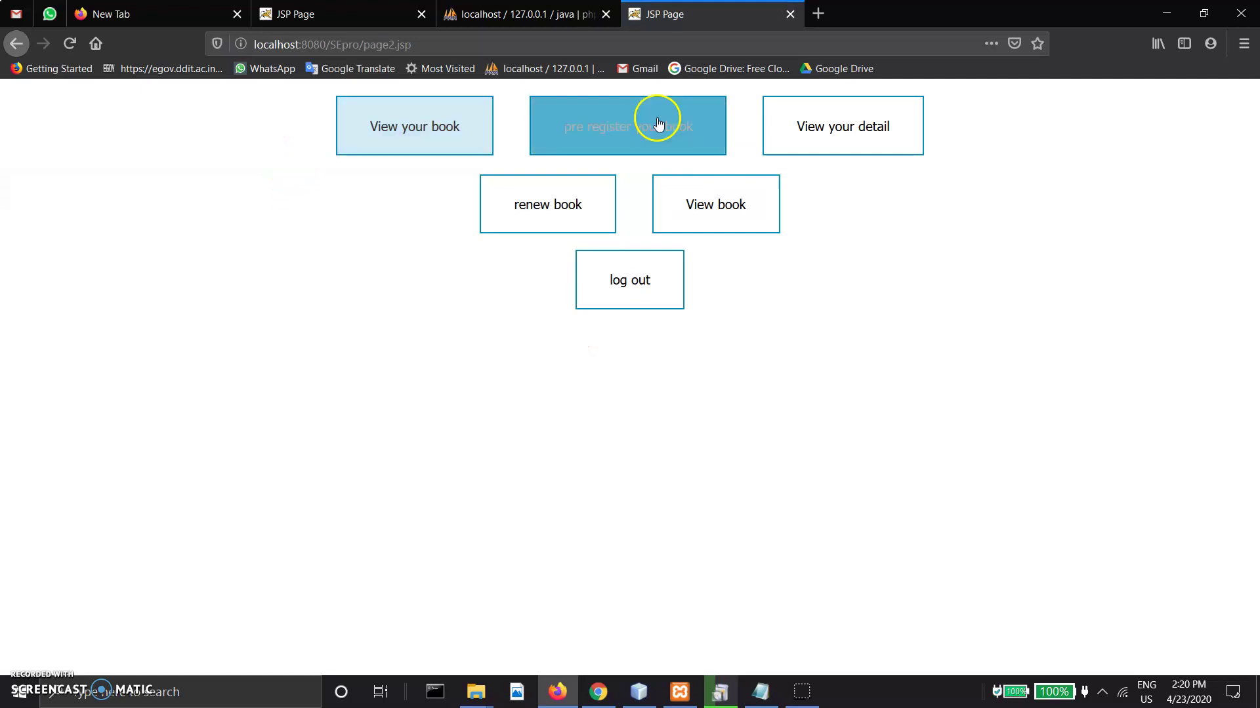
- Review the borrowed books abc, lenovo and ansi with their return dates, then go back to the student menu
click(433, 152)
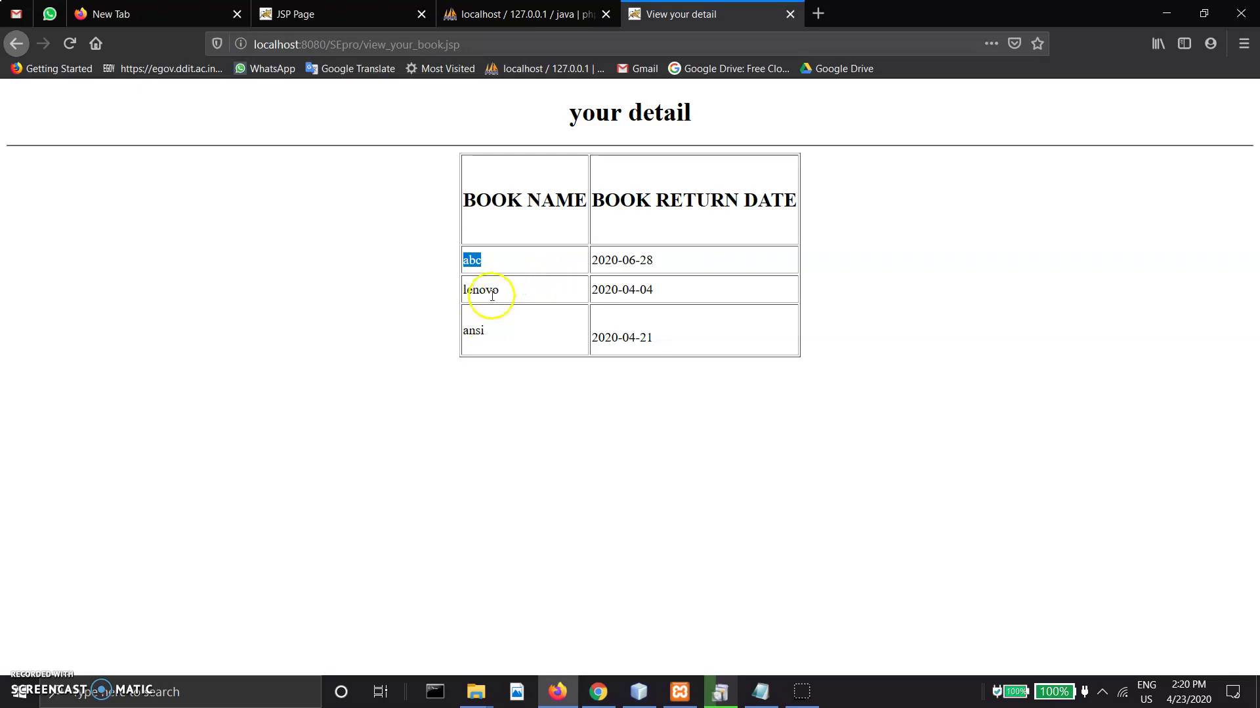
click(599, 457)
key(alt+Left)
- Open the pre-register book form and look at its author and book name fields
click(703, 117)
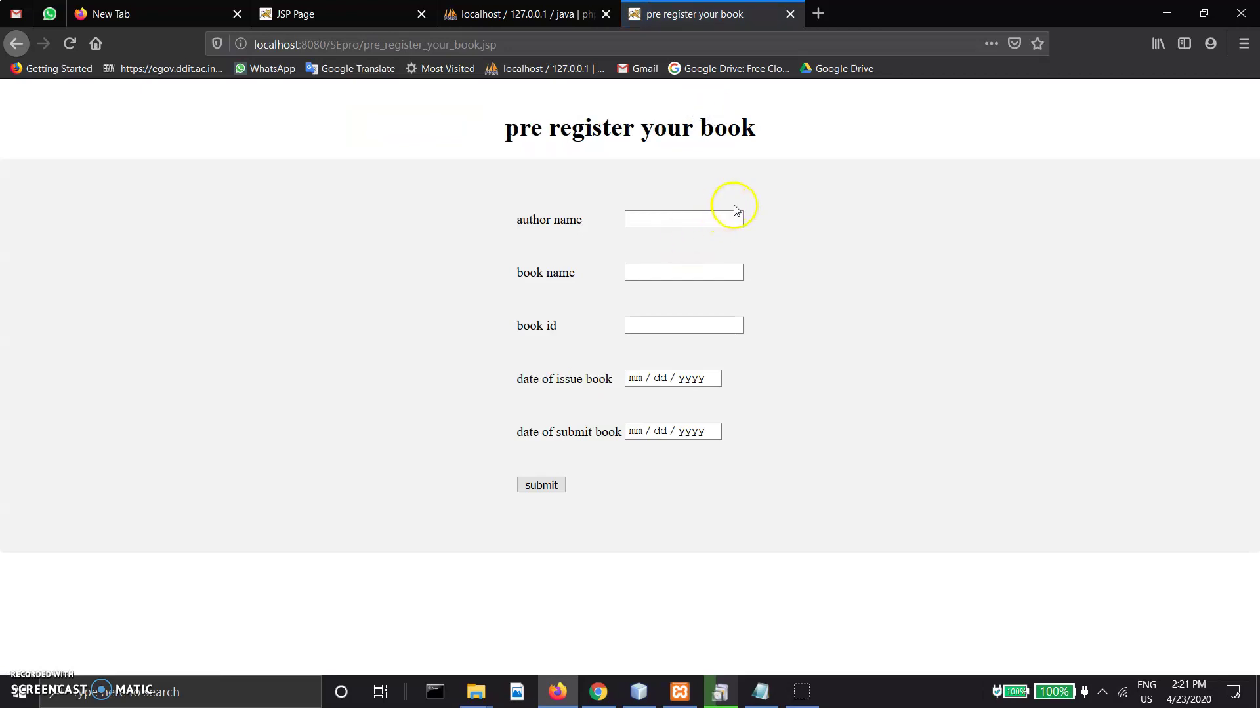
click(698, 218)
click(640, 271)
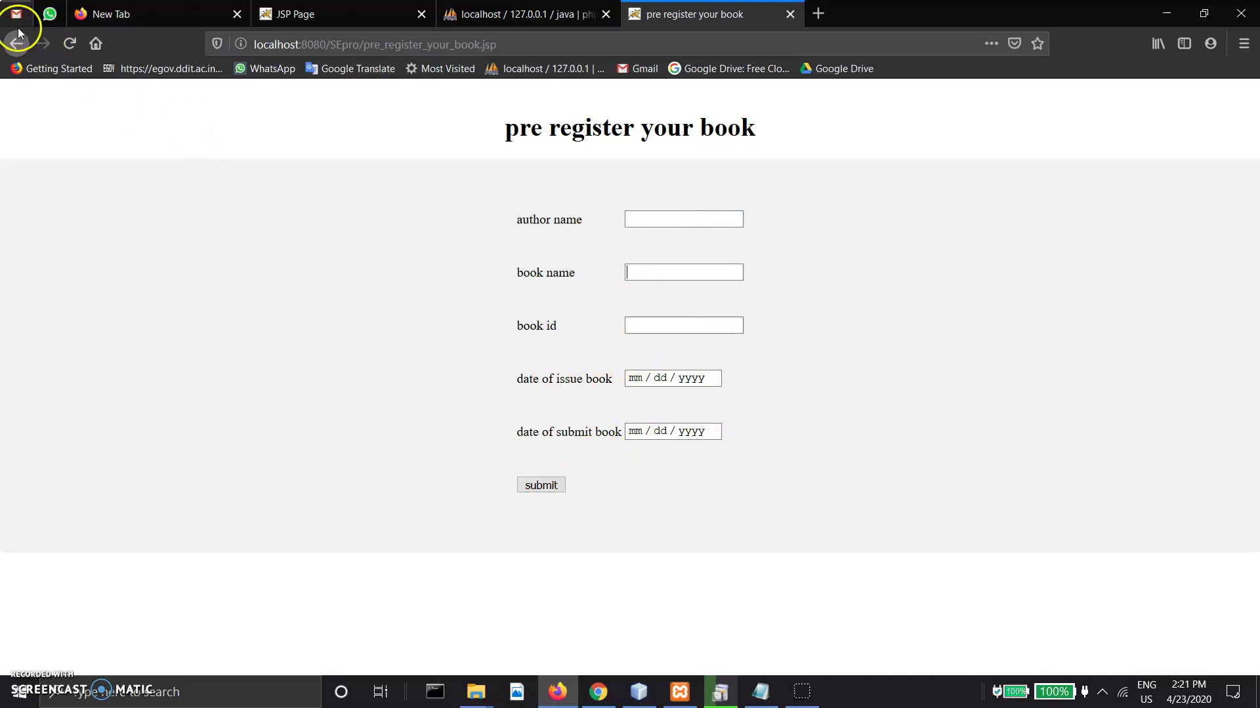
- Return to the student menu, view the student's details showing the CE branch, then go back
click(16, 51)
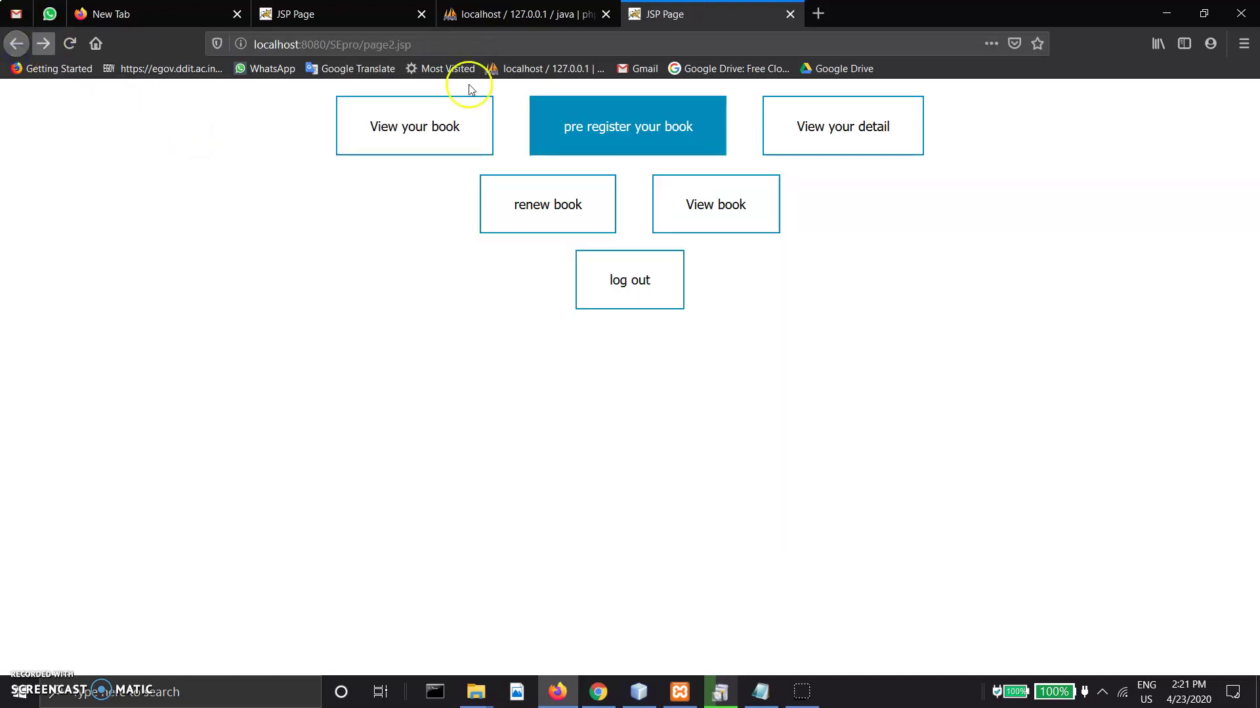
click(865, 148)
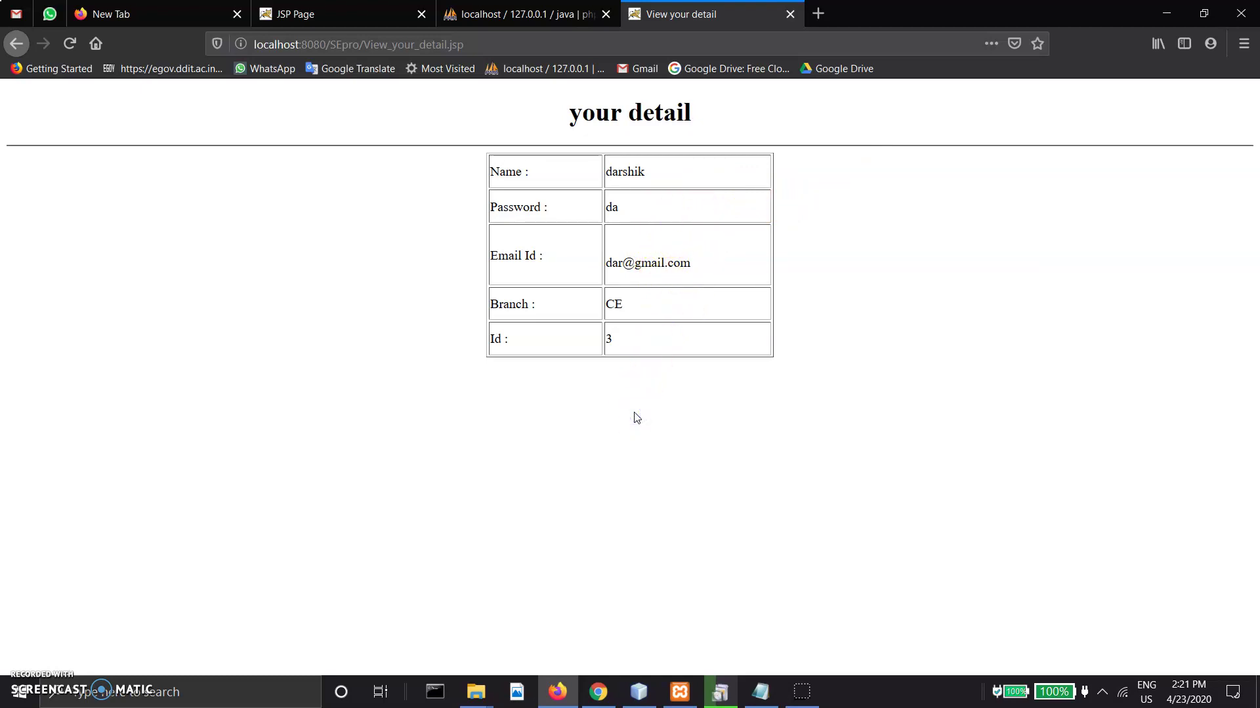
key(alt+Left)
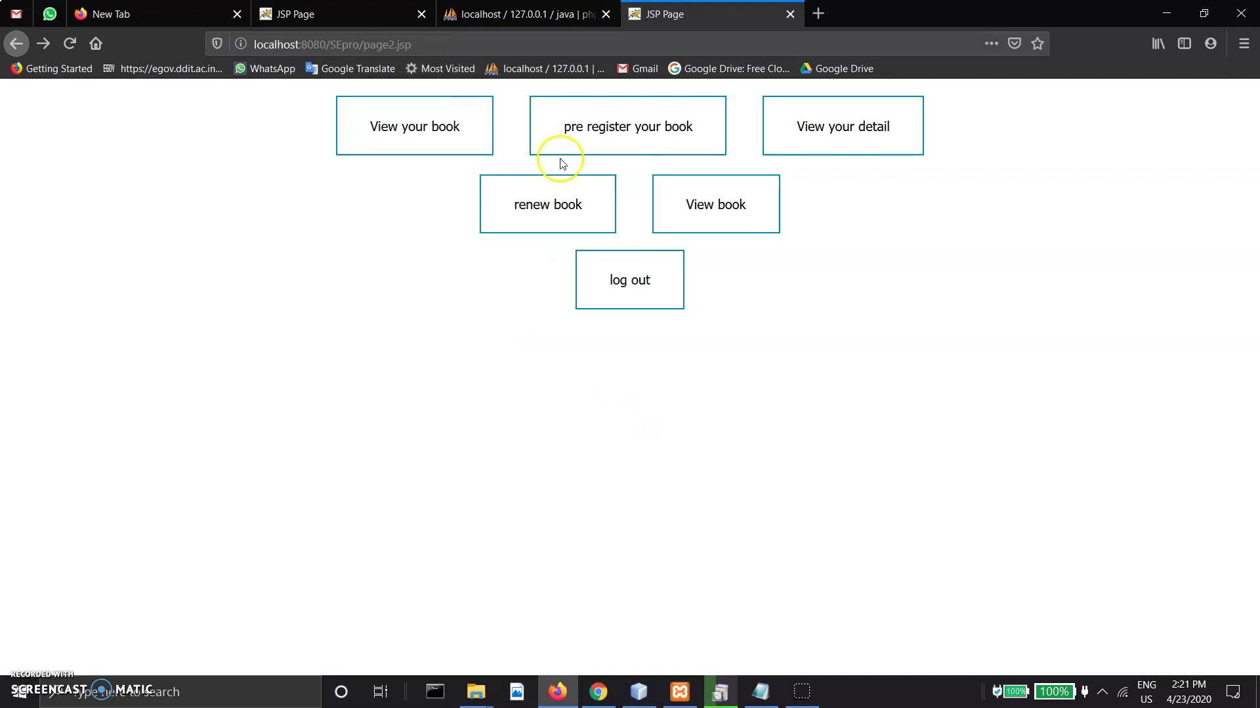
- Renew the first borrowed book, abc, for 4 days
click(557, 207)
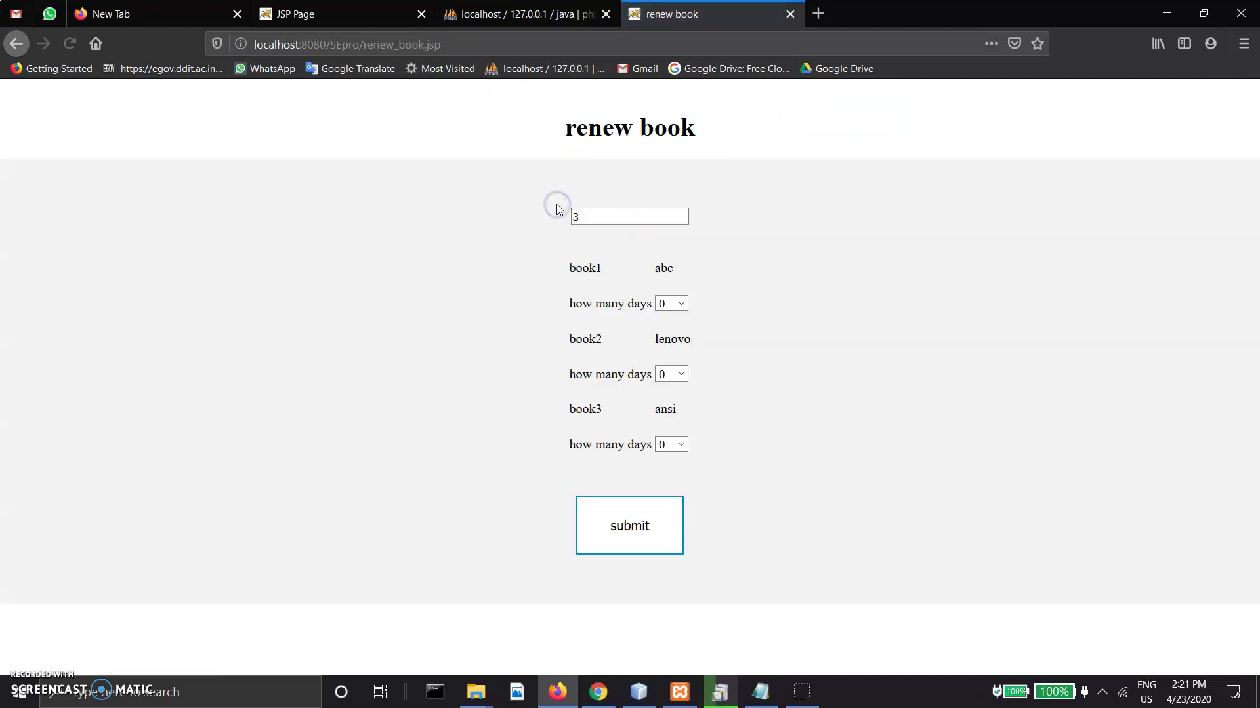
click(671, 302)
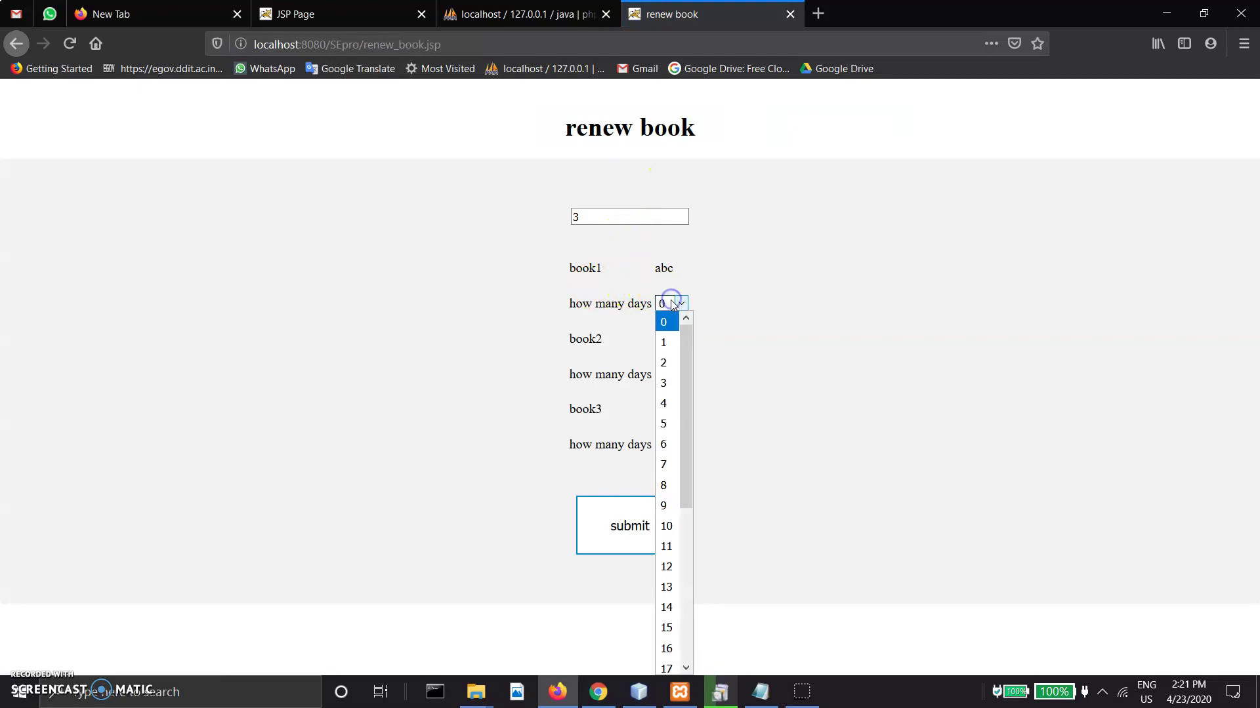
click(672, 406)
click(629, 545)
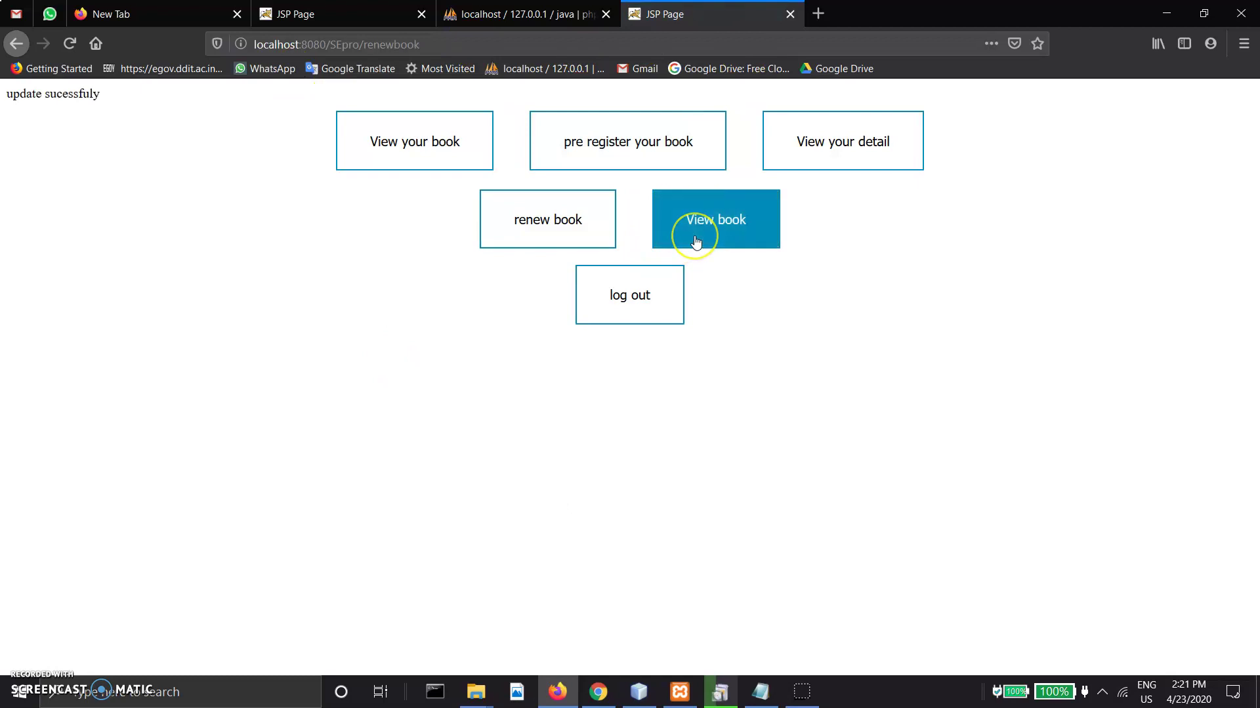
- Search the book catalogue for 'abc', check the found book 4, and return to the menu
click(696, 241)
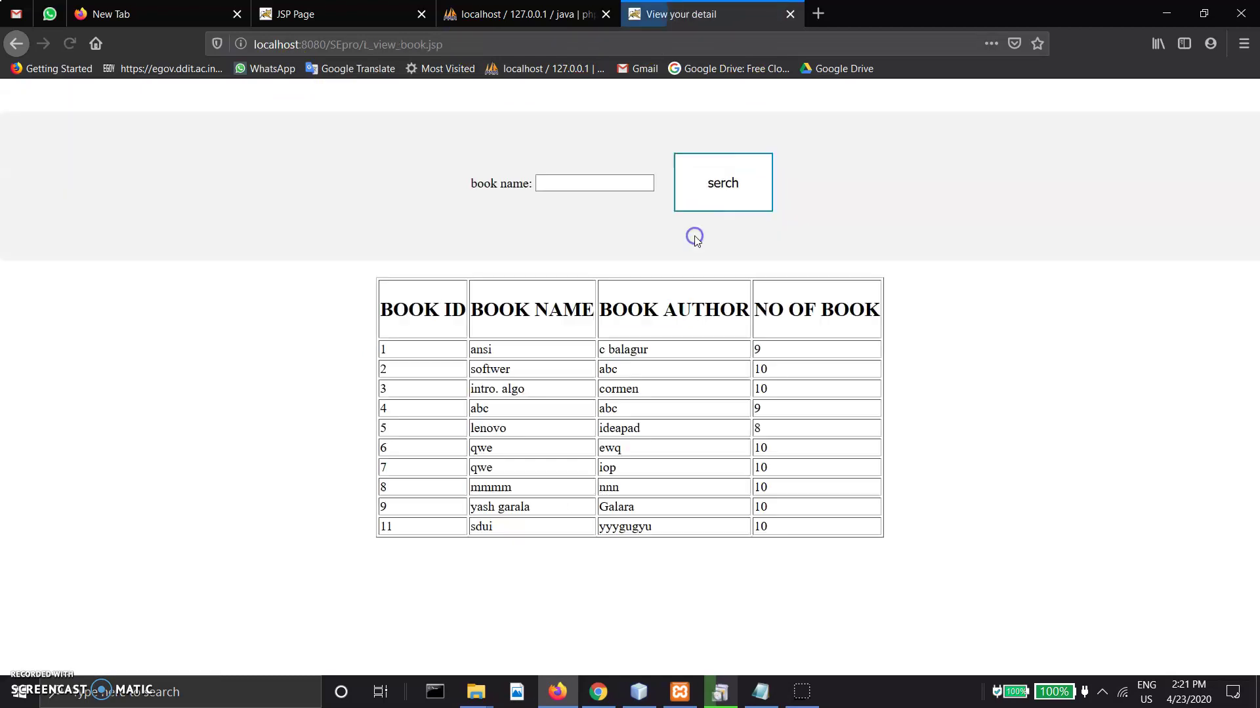
click(587, 182)
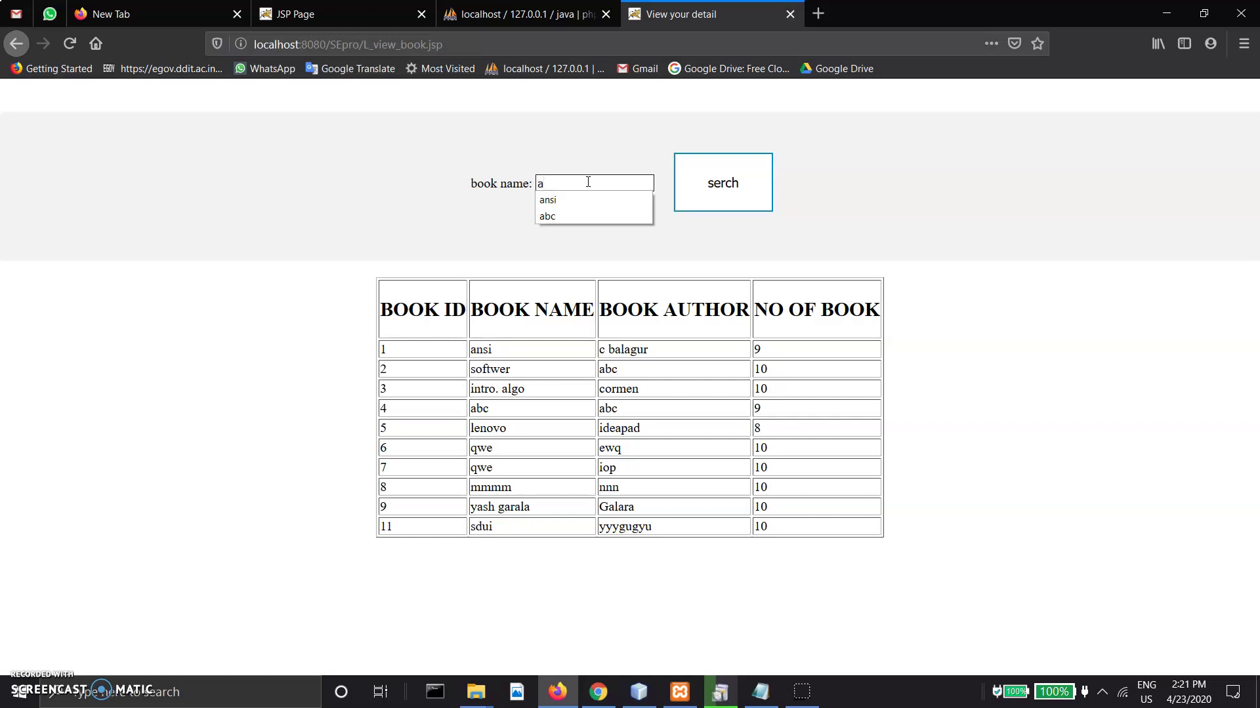
text(bc)
key(Return)
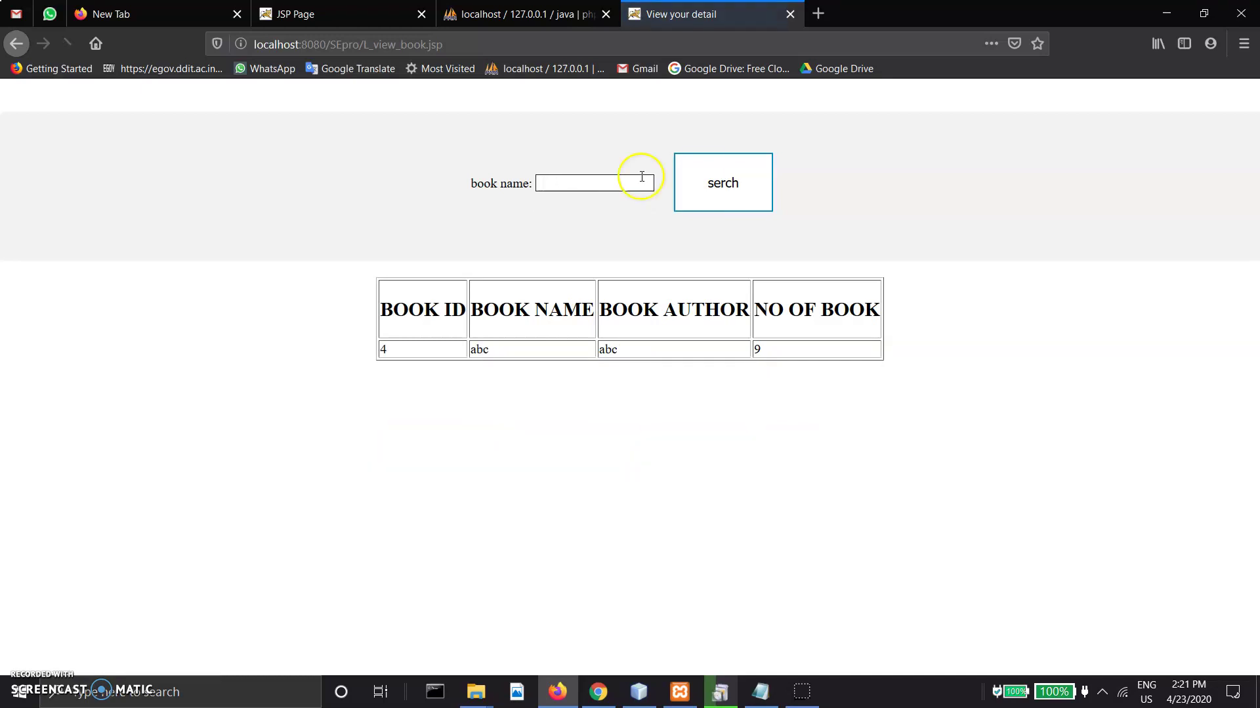
drag(398, 352, 807, 353)
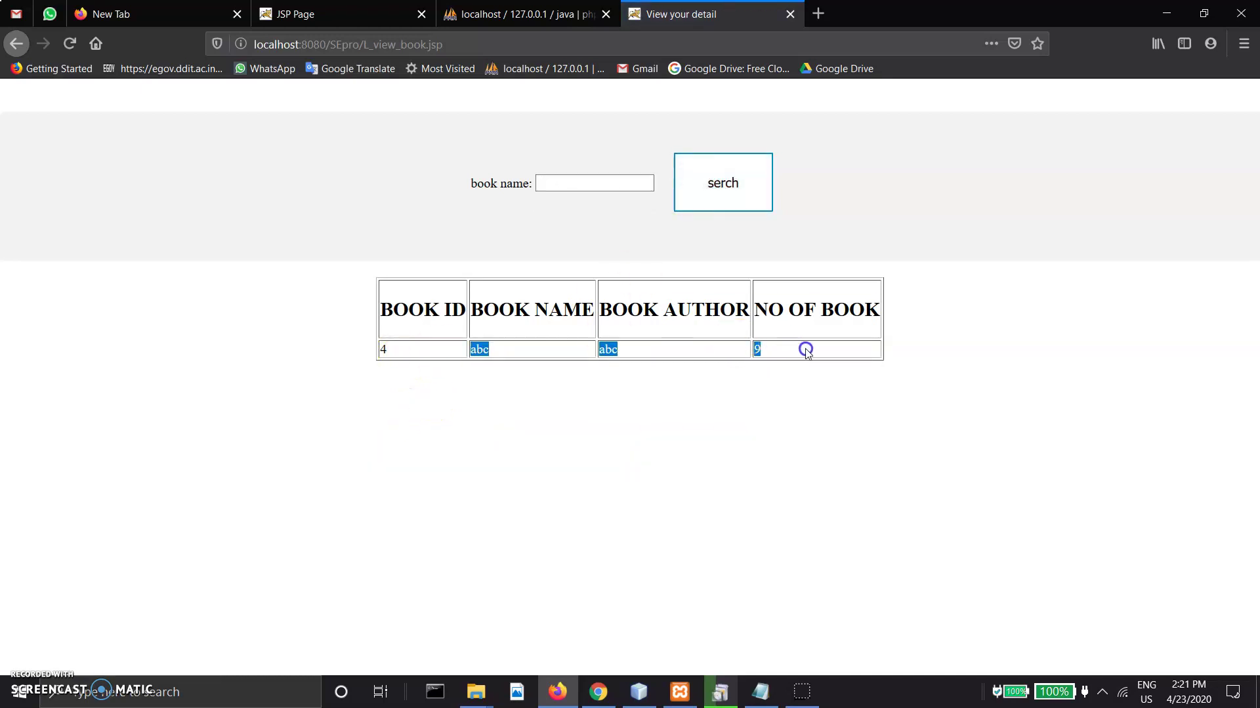
key(alt+Left)
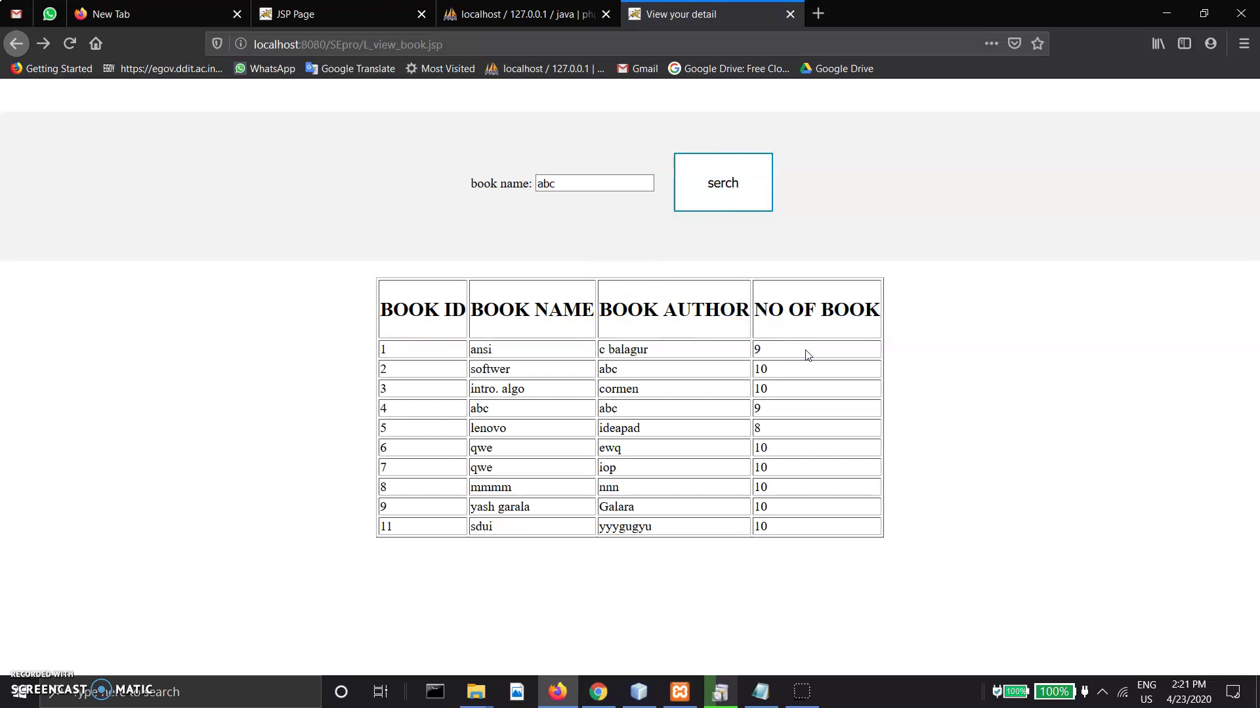
key(BackSpace)
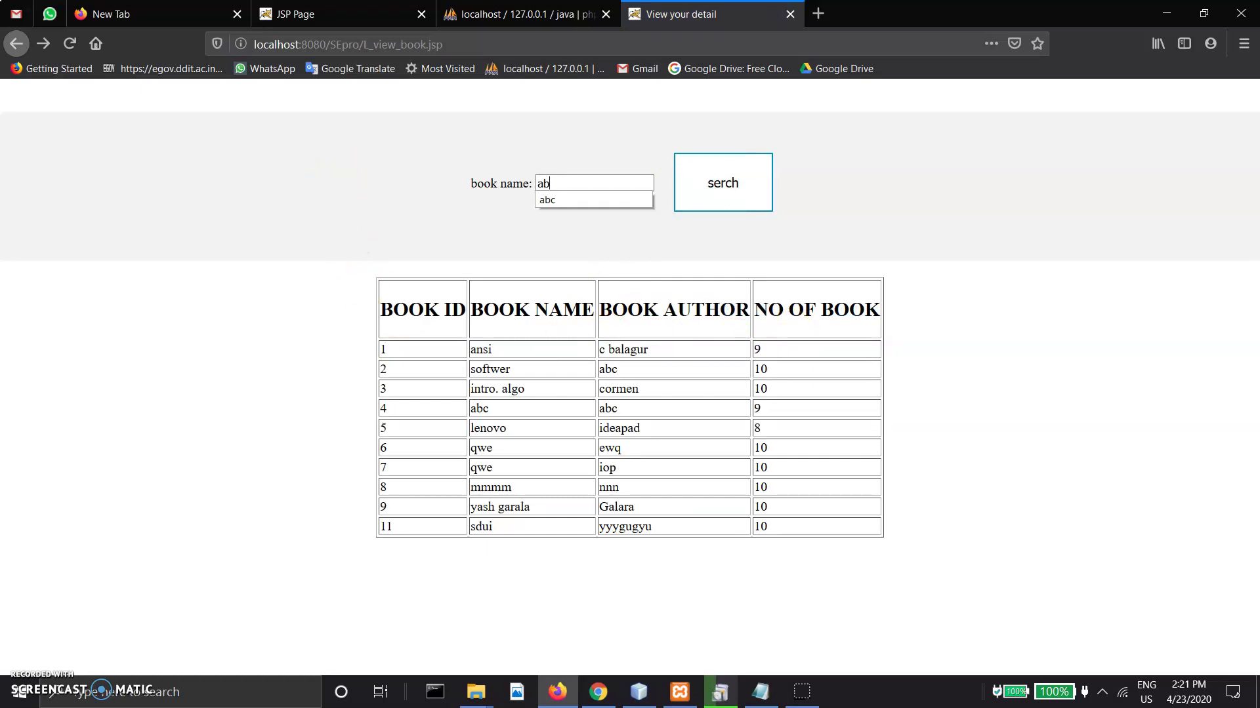
click(13, 37)
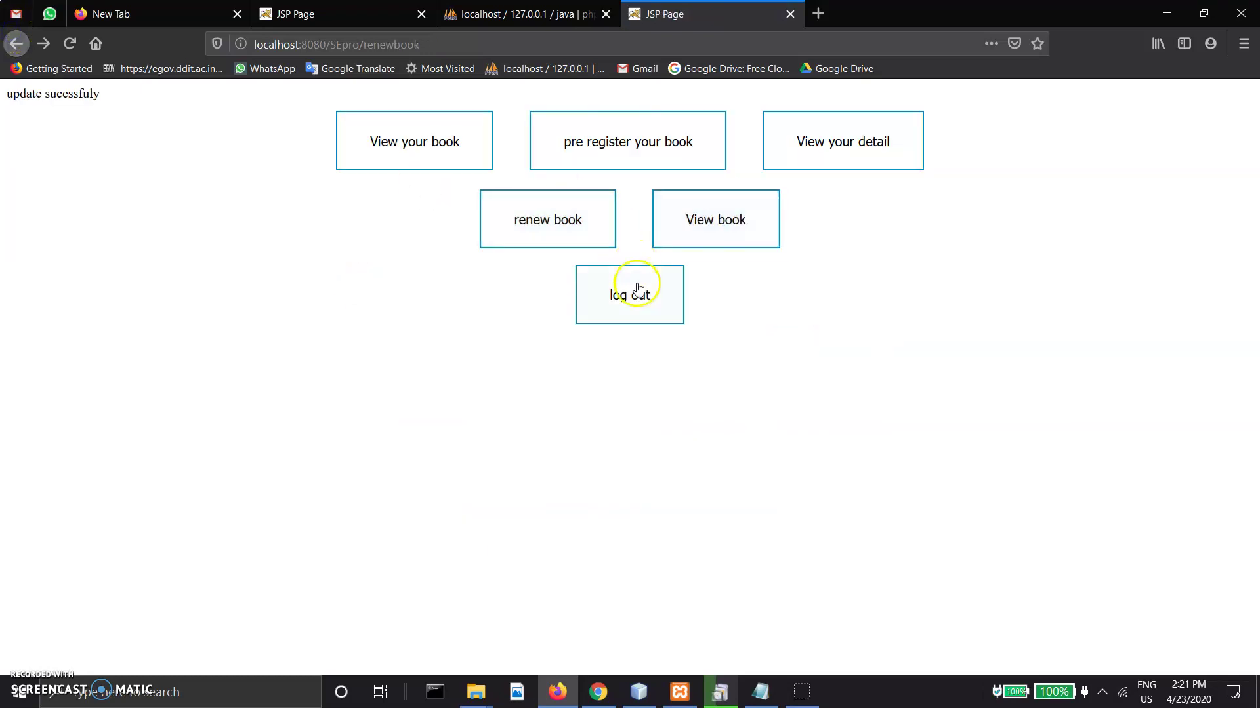
- Log out of the student account and open the new user registration form
click(635, 293)
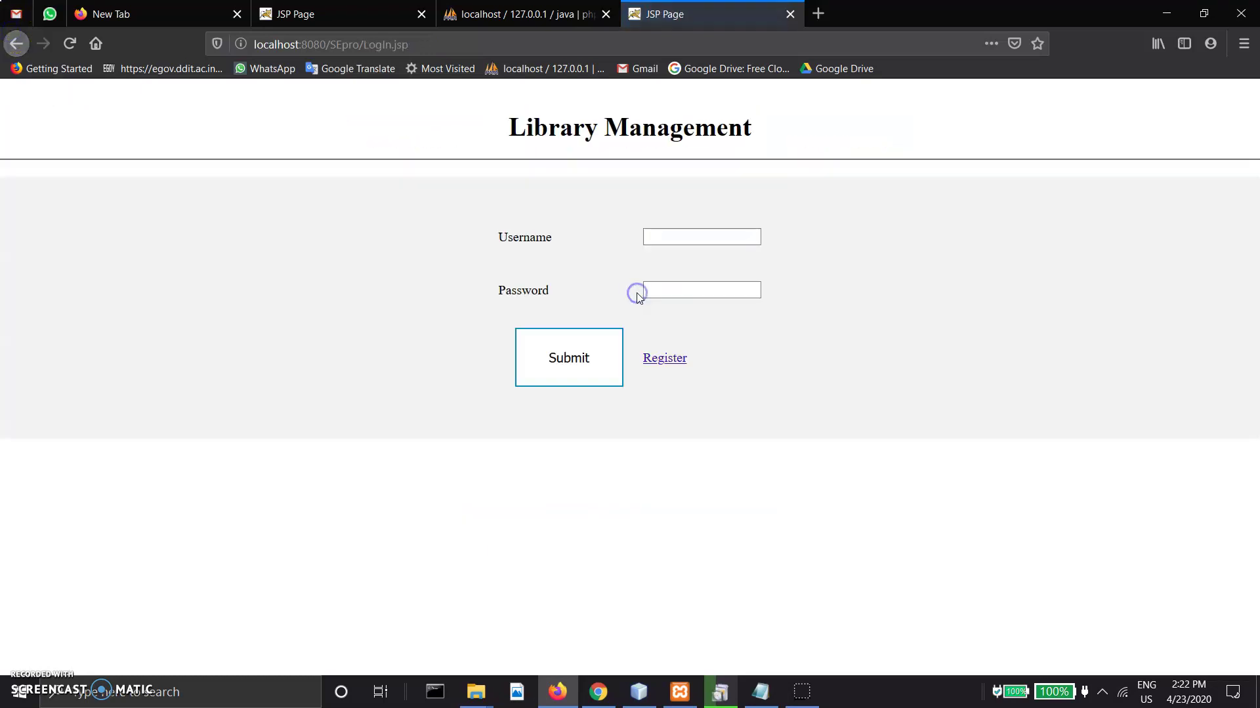
click(664, 357)
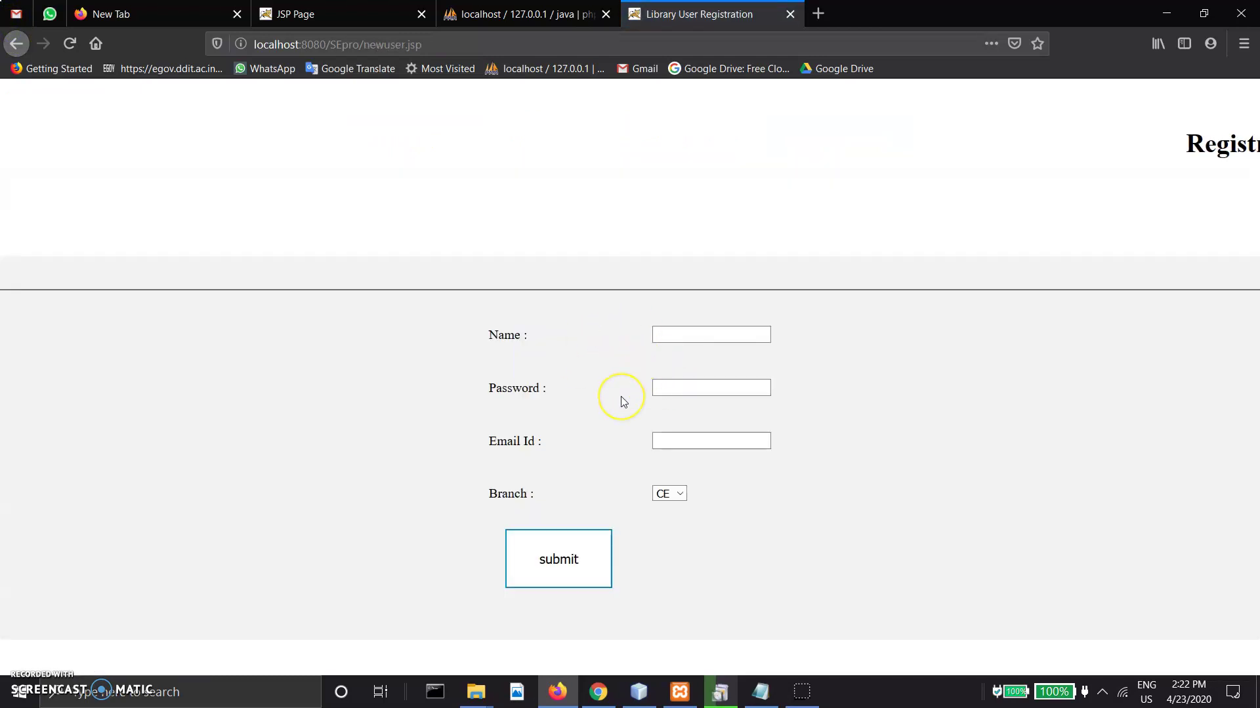
click(706, 332)
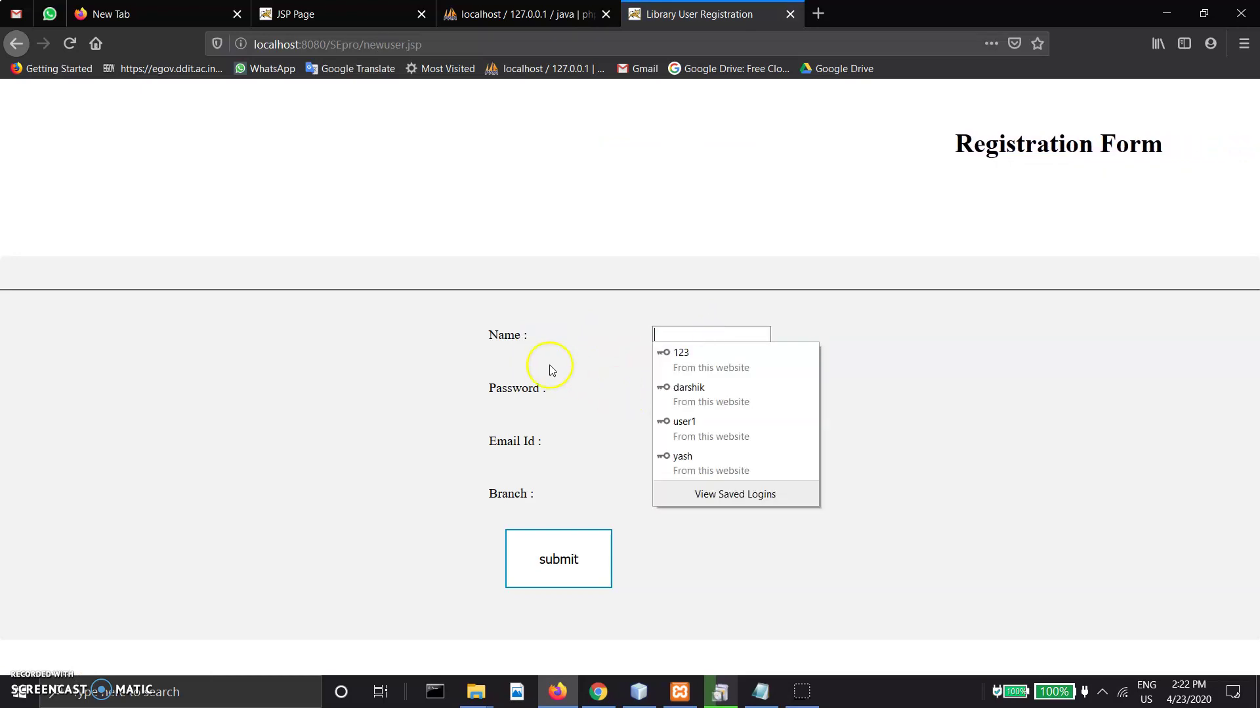
click(530, 445)
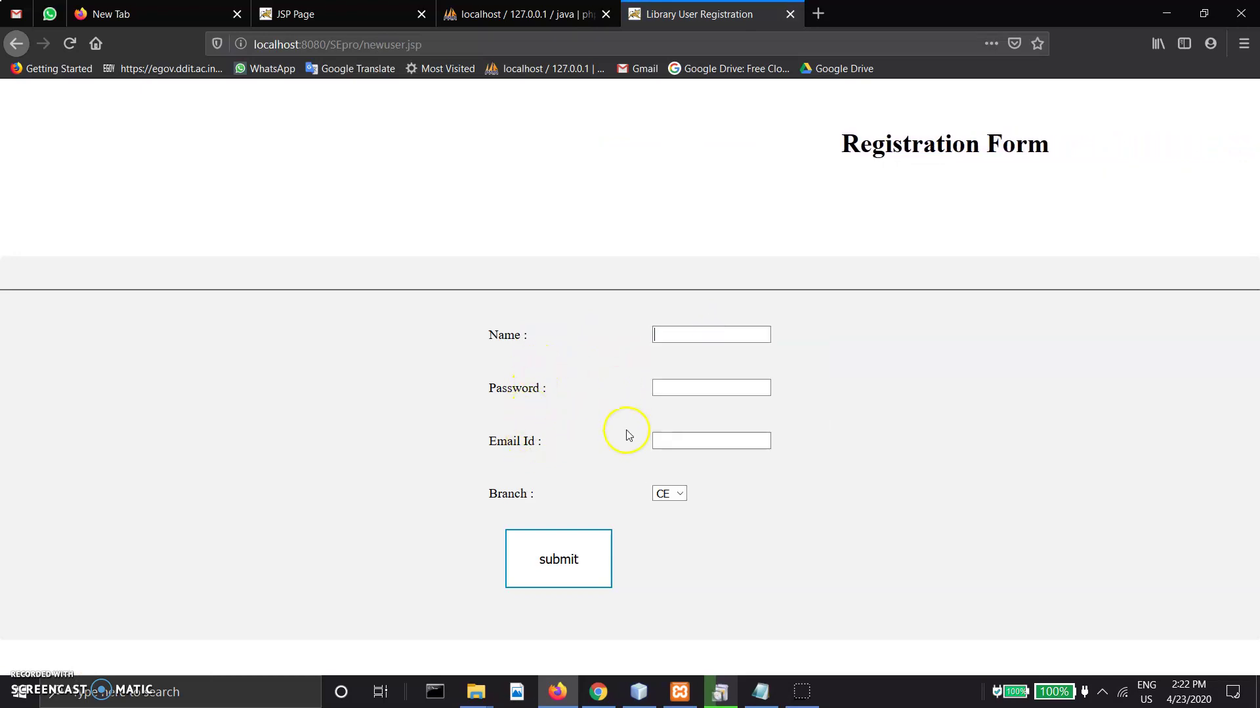
click(687, 441)
click(699, 440)
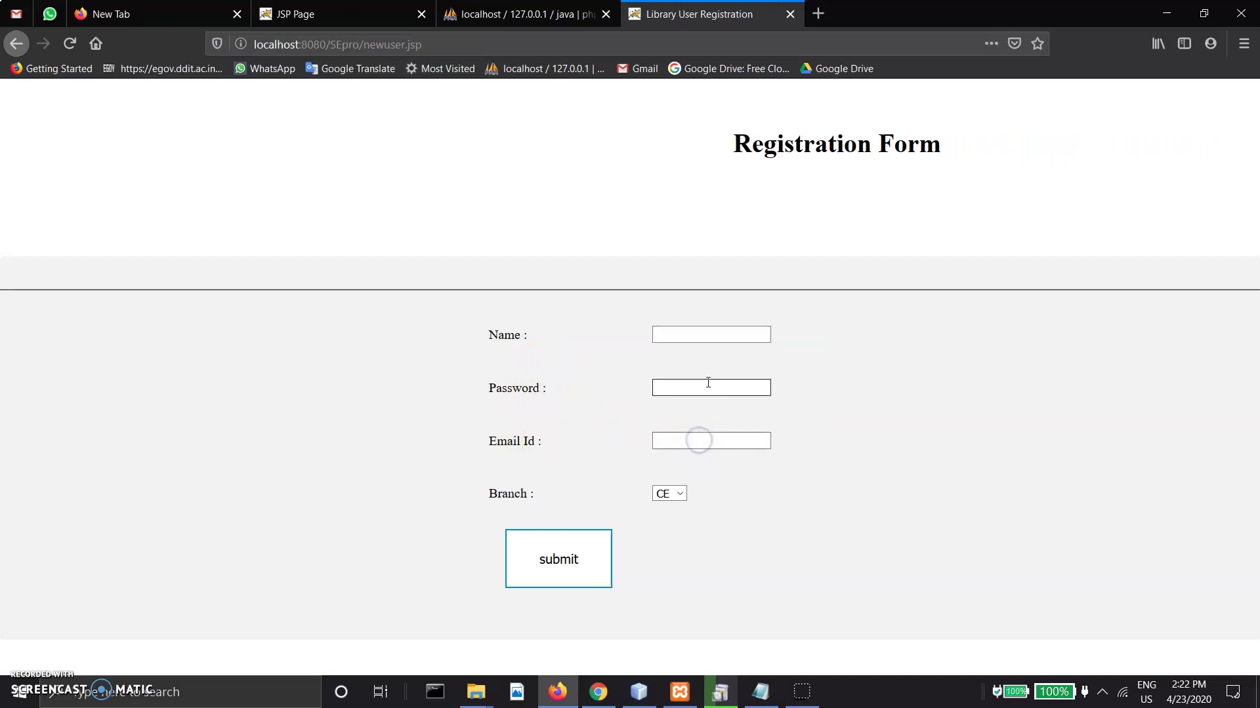
- Fill in the new user's name, password and e-mail, submit, and decline saving the login
click(708, 382)
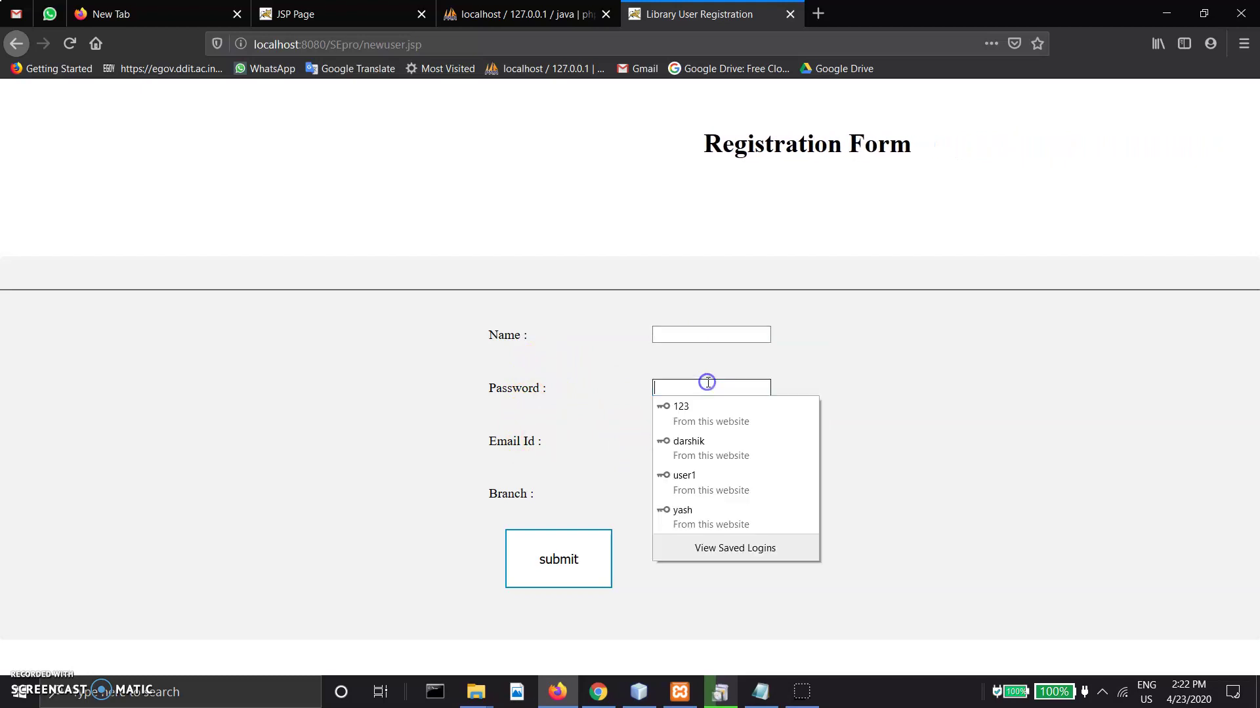
text(12)
click(674, 329)
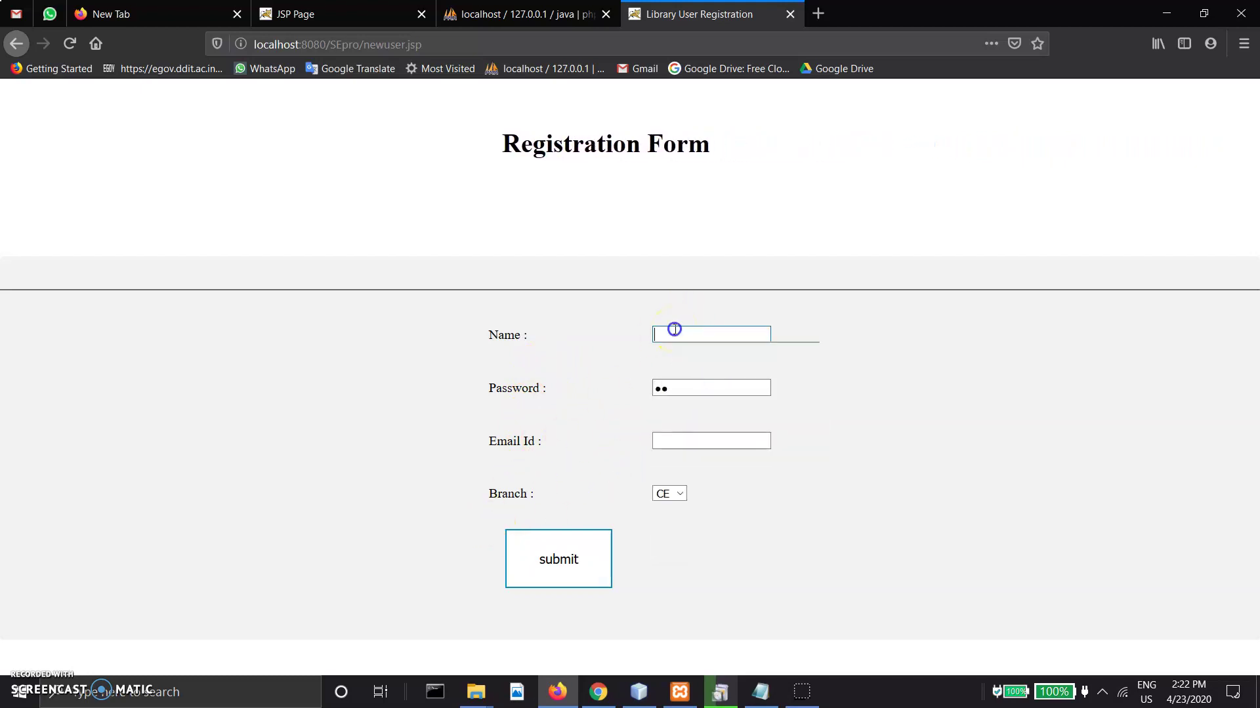
text(asdas)
key(Tab)
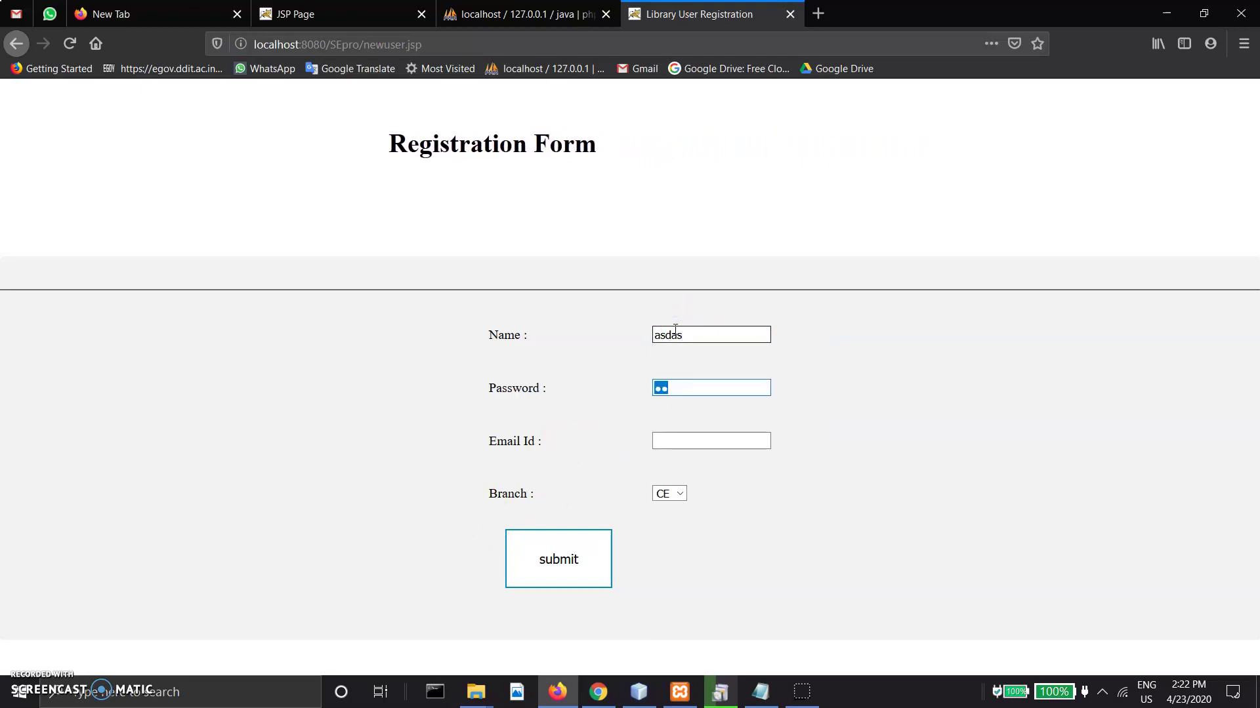
key(Tab)
text(dc)
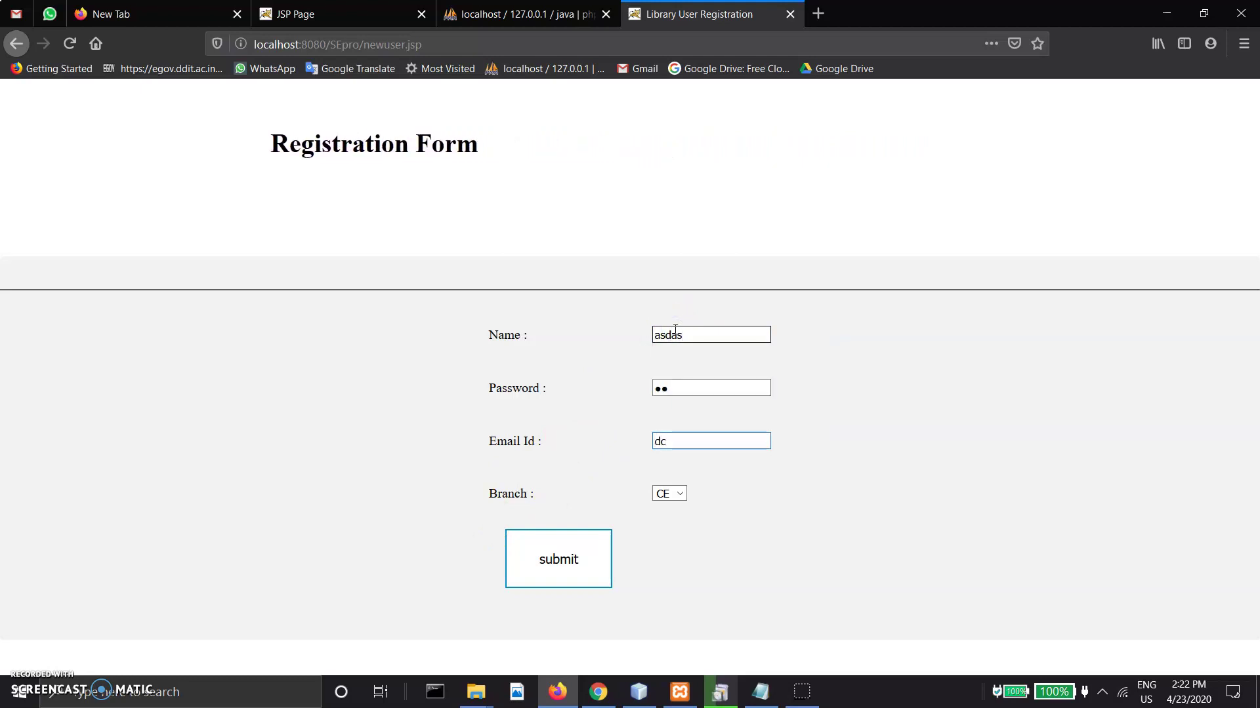
text(@iowr)
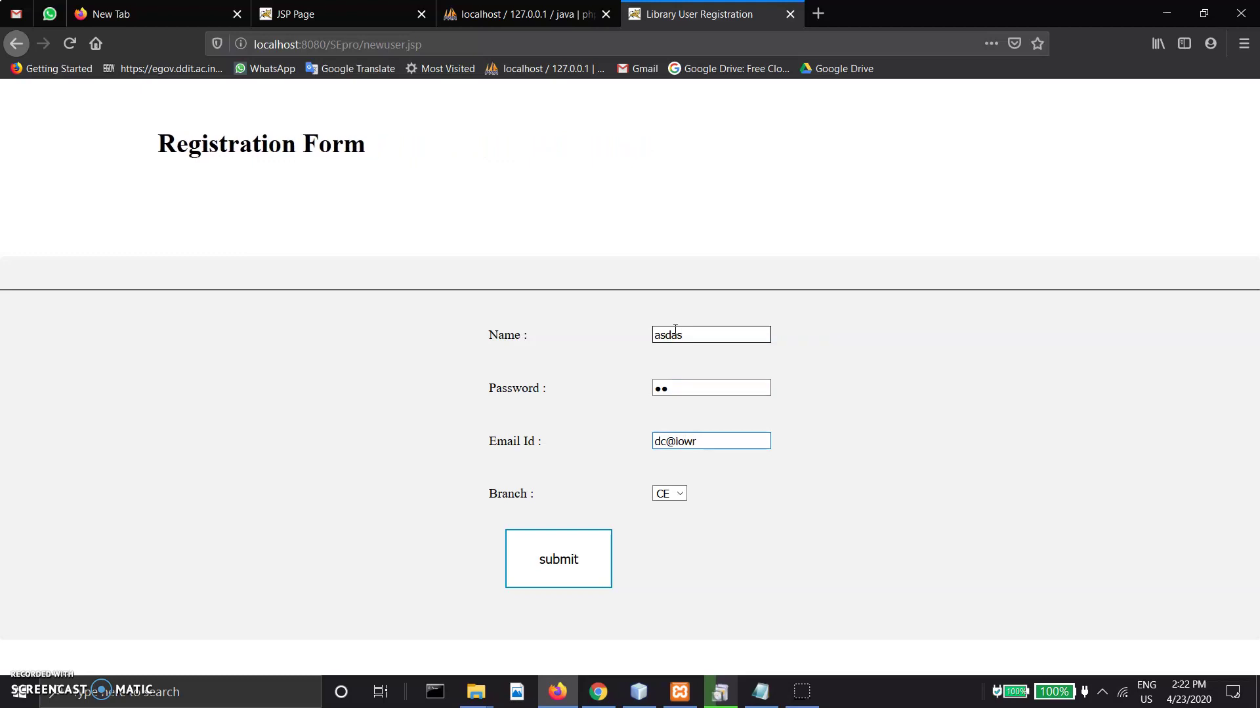
text(.vfei)
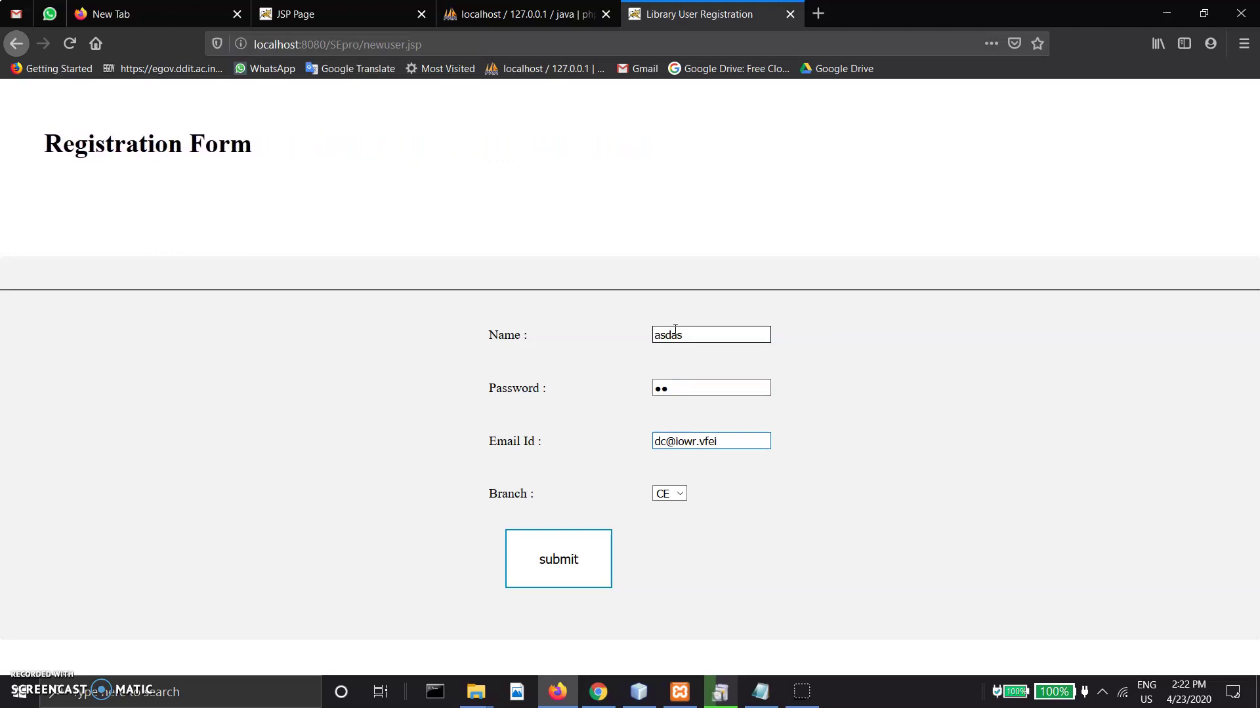
key(Return)
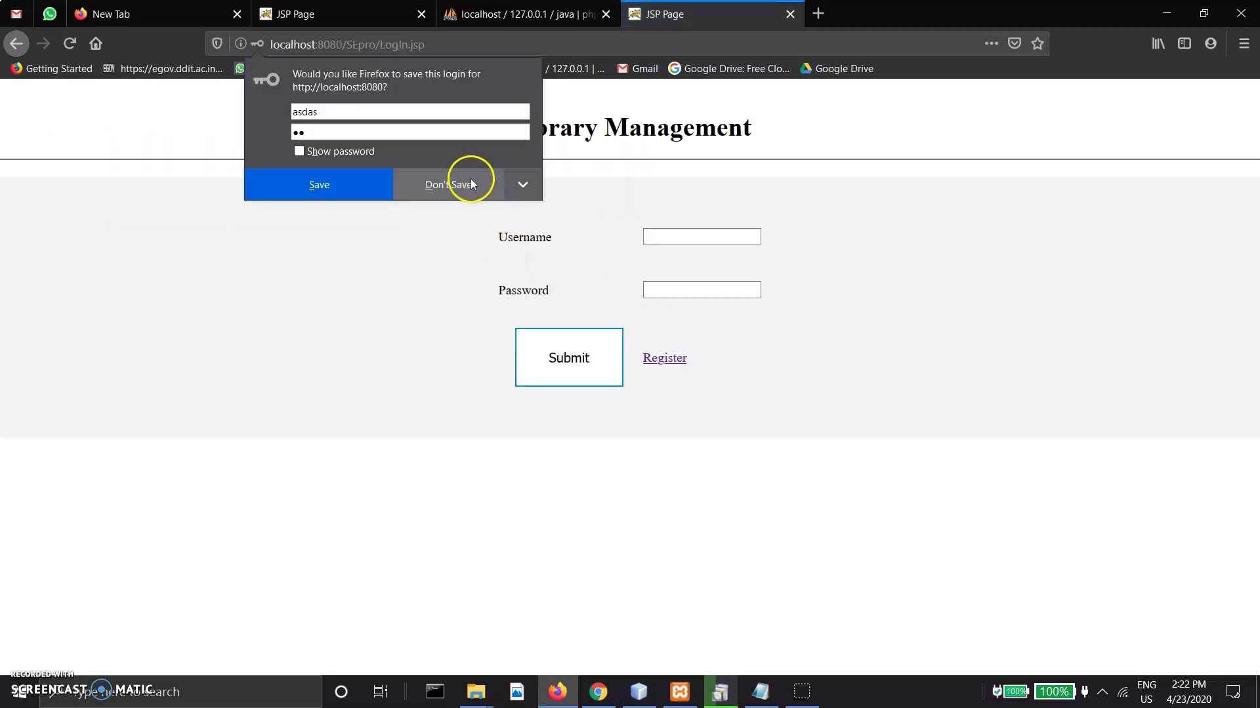
click(470, 184)
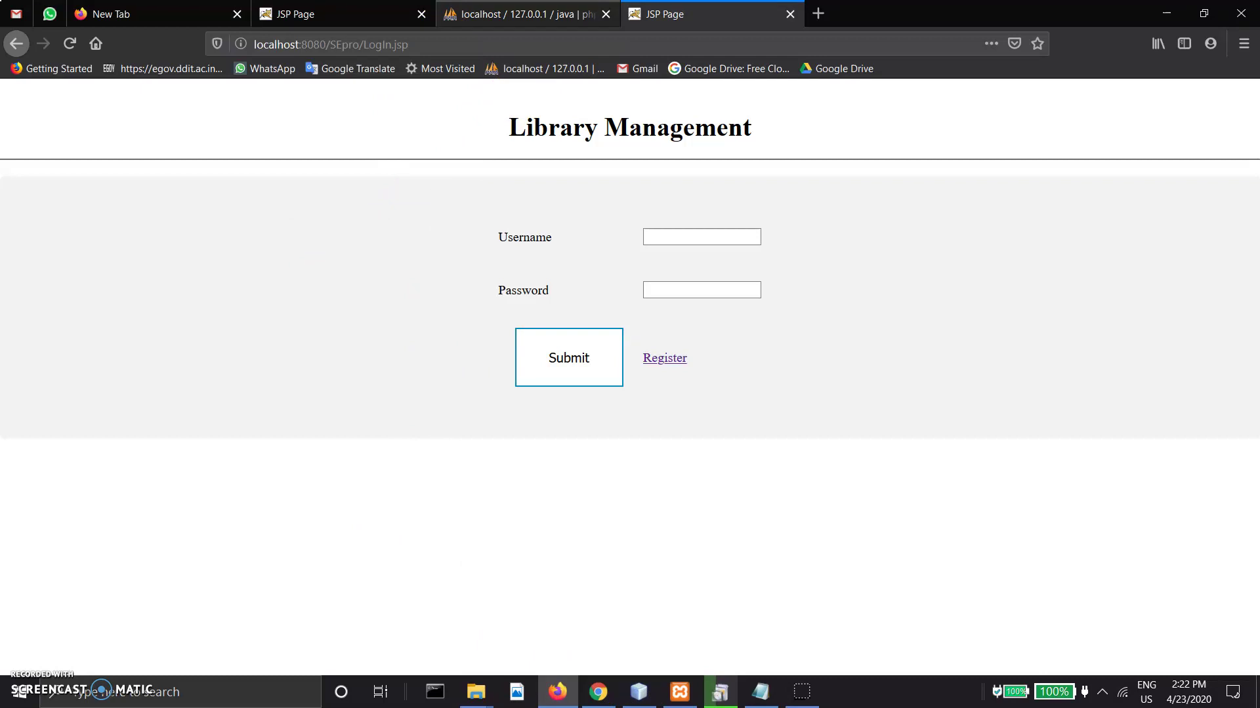
- Check the java database's tables in phpMyAdmin, then select style.css in NetBeans' SEpro project
click(482, 14)
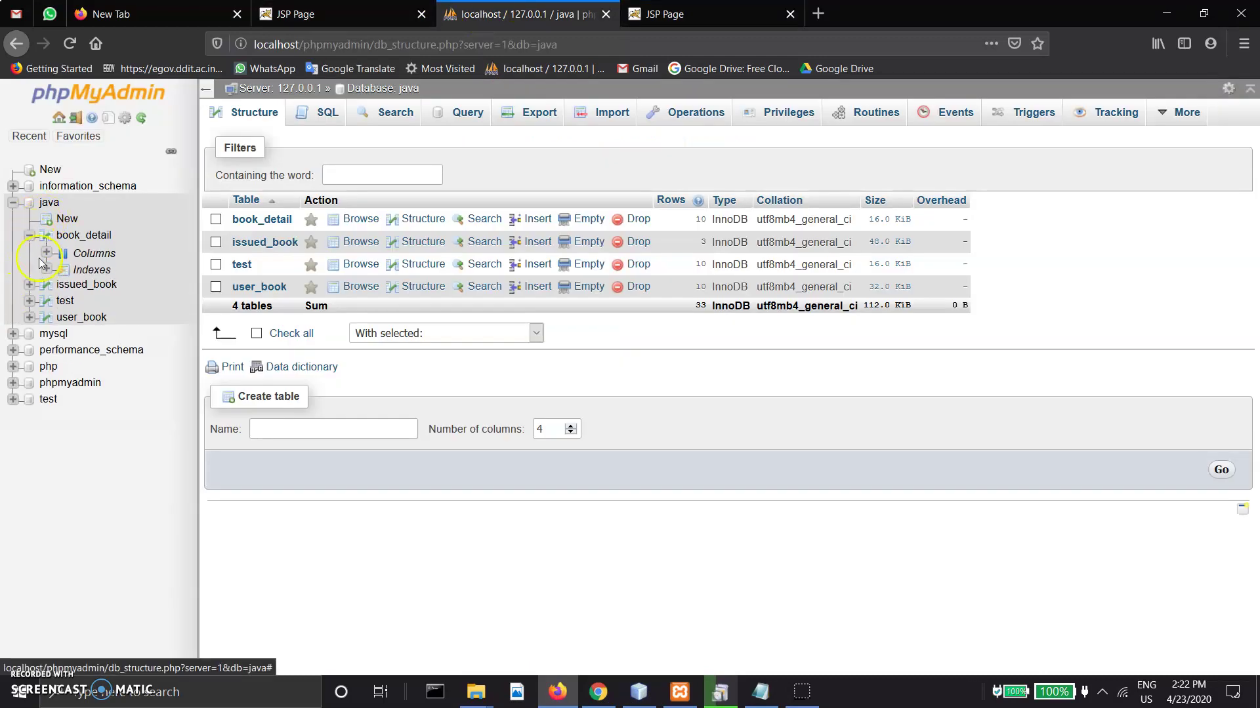
click(34, 241)
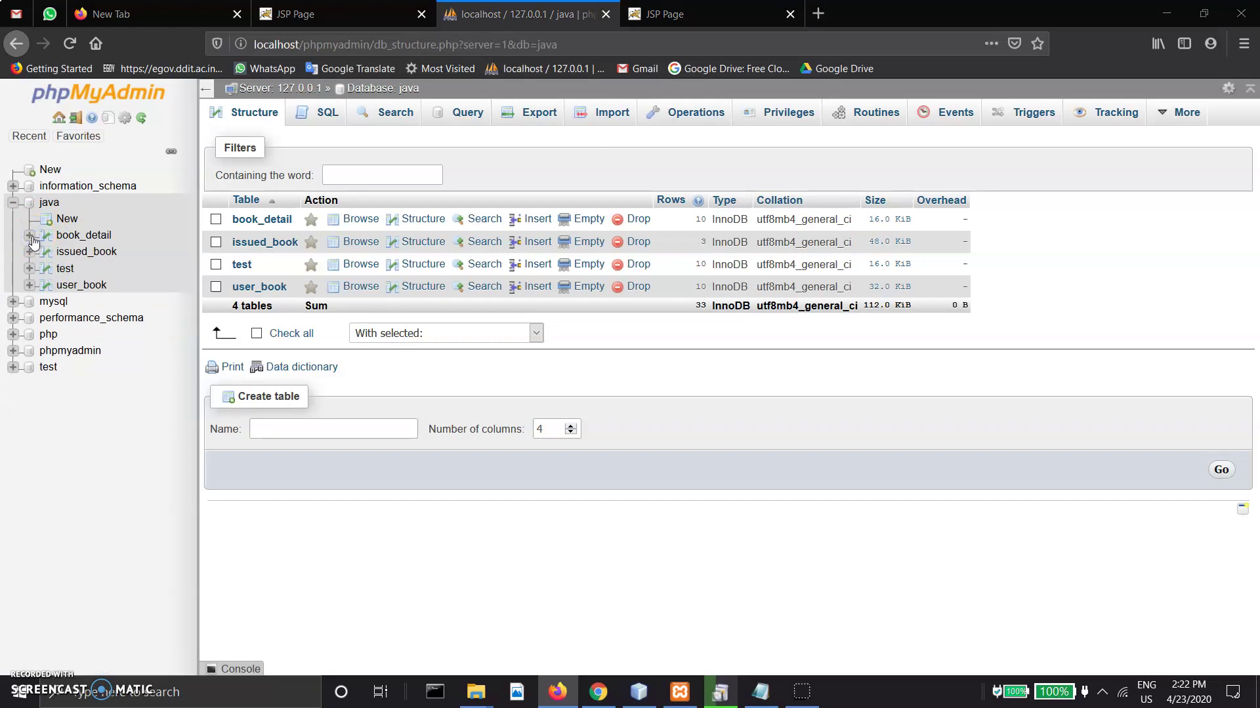
key(alt+Tab)
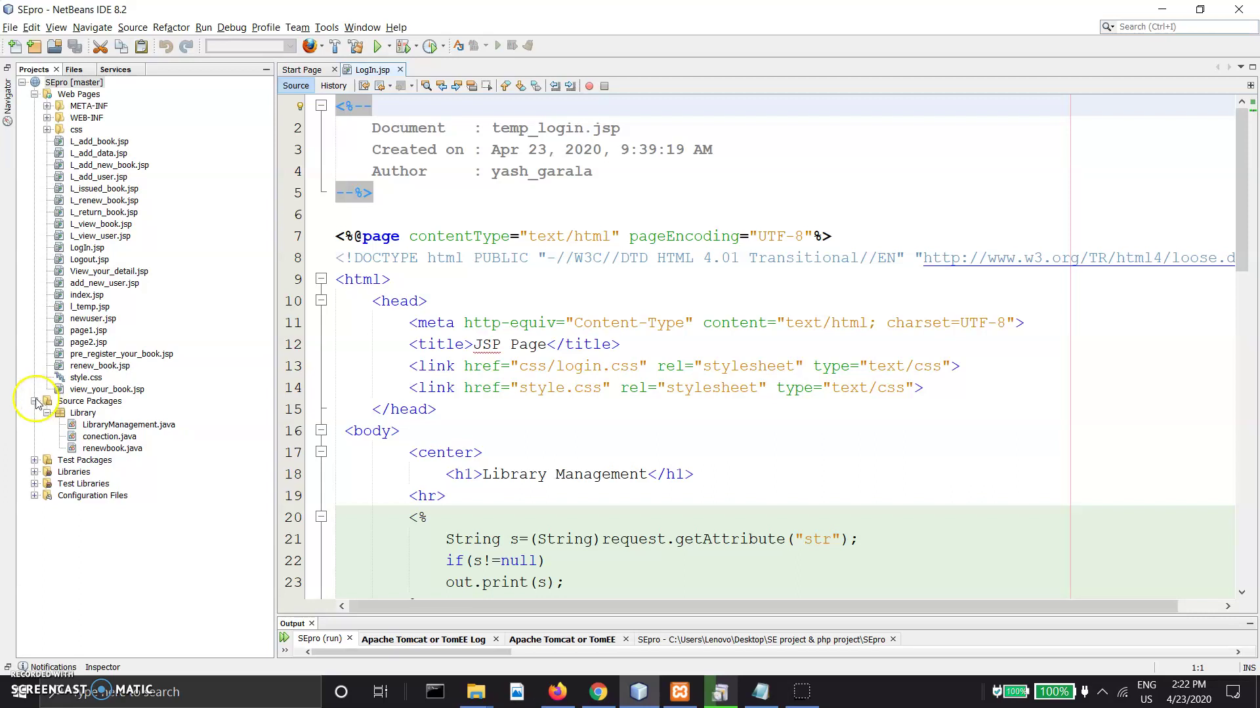
click(81, 377)
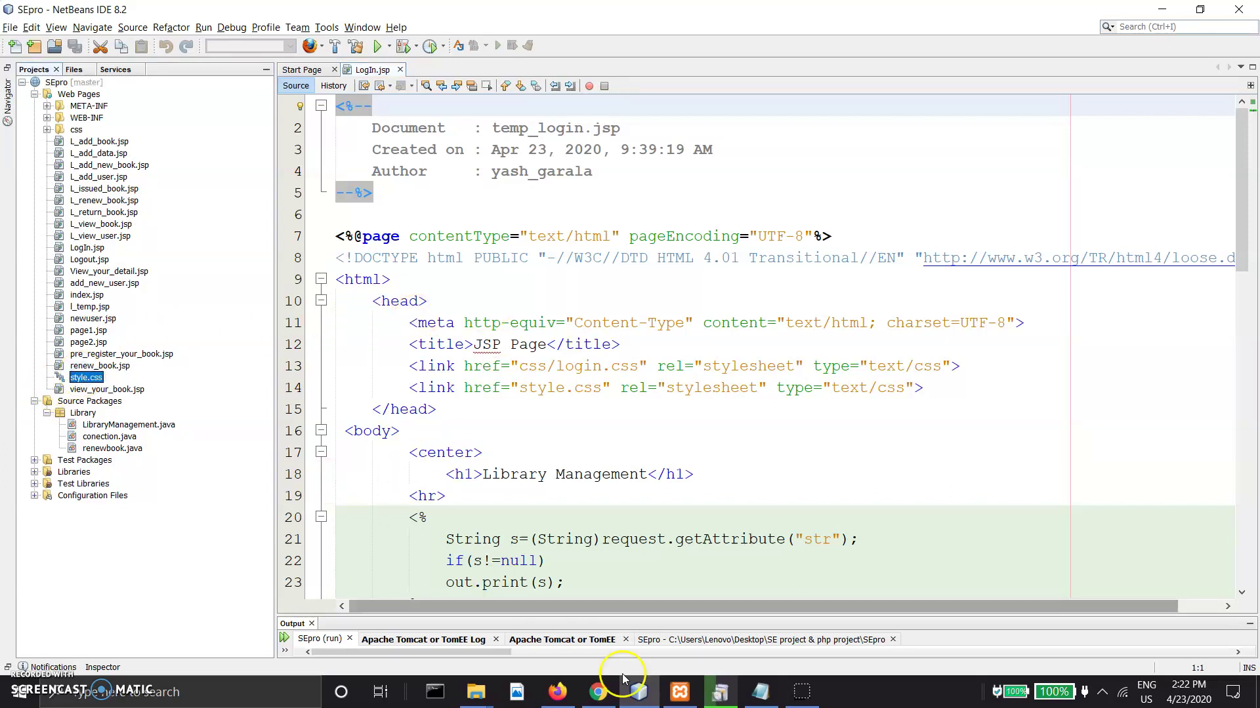